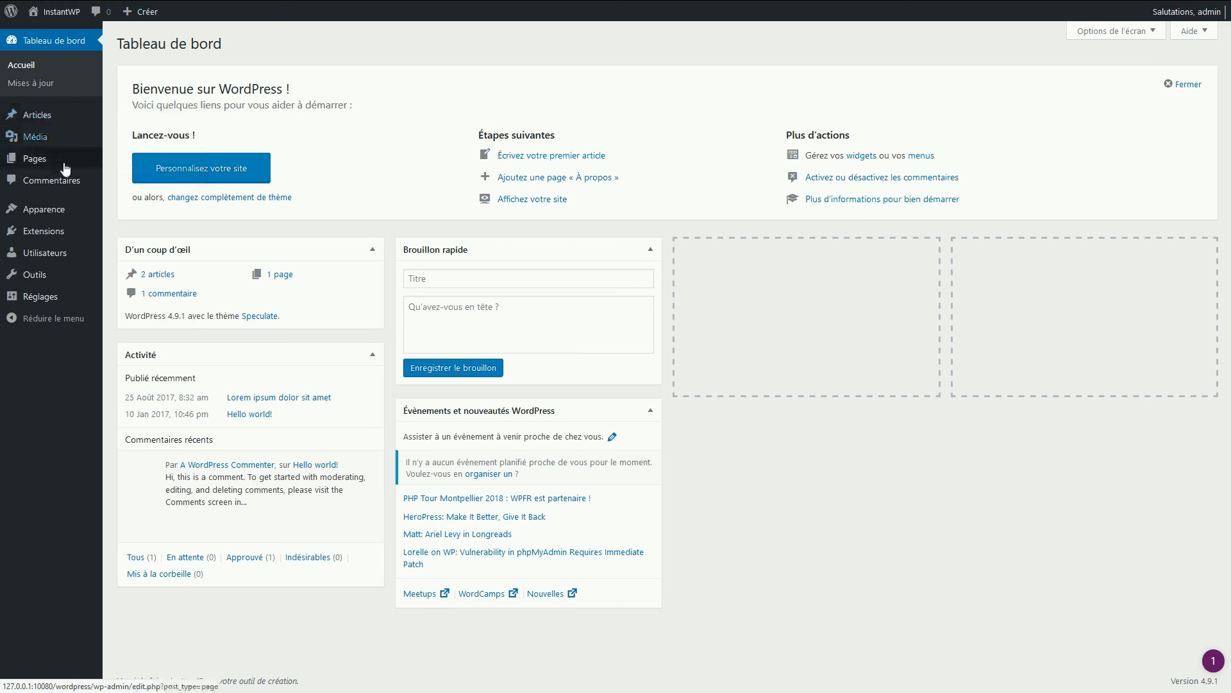
Search the plugin directory for "elementor", then install and activate the Elementor Page Builder plugin.
left_click(70, 230)
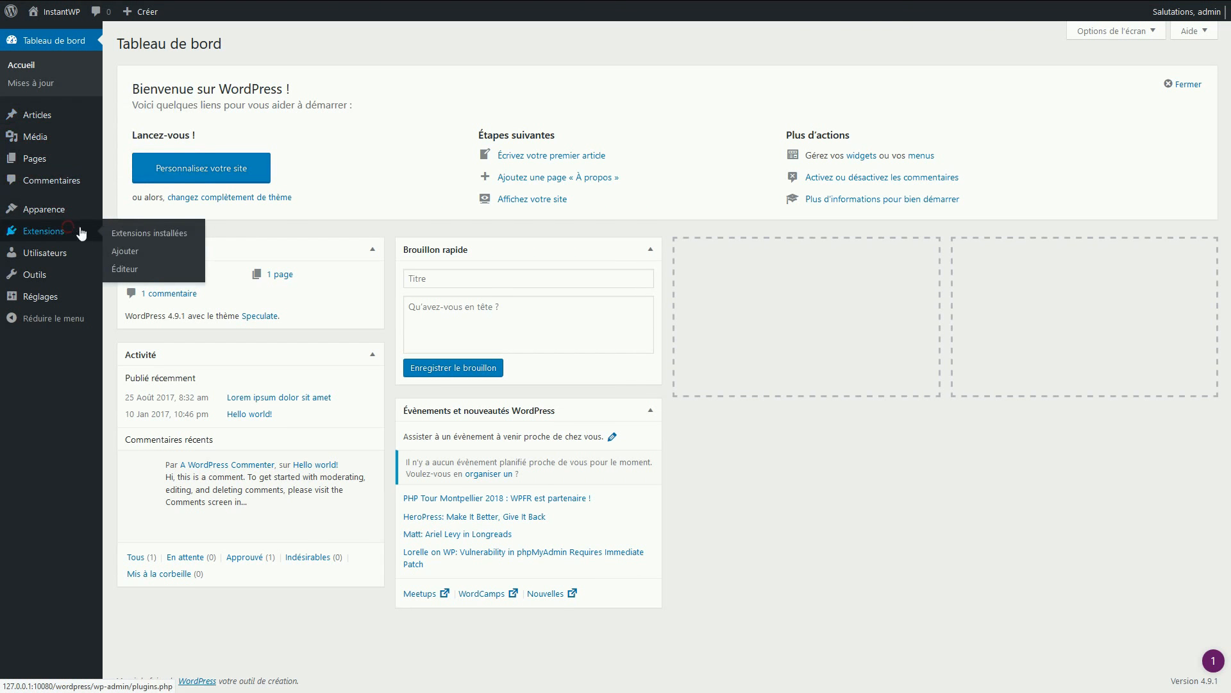
left_click(184, 259)
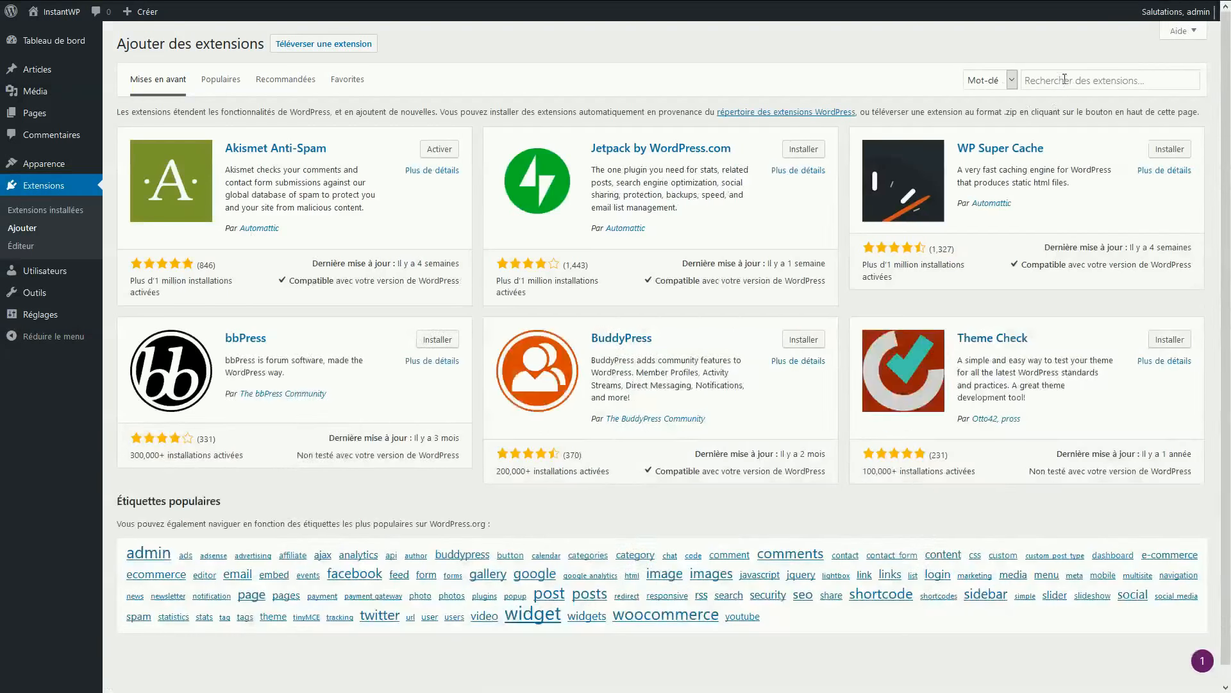
left_click(1044, 83)
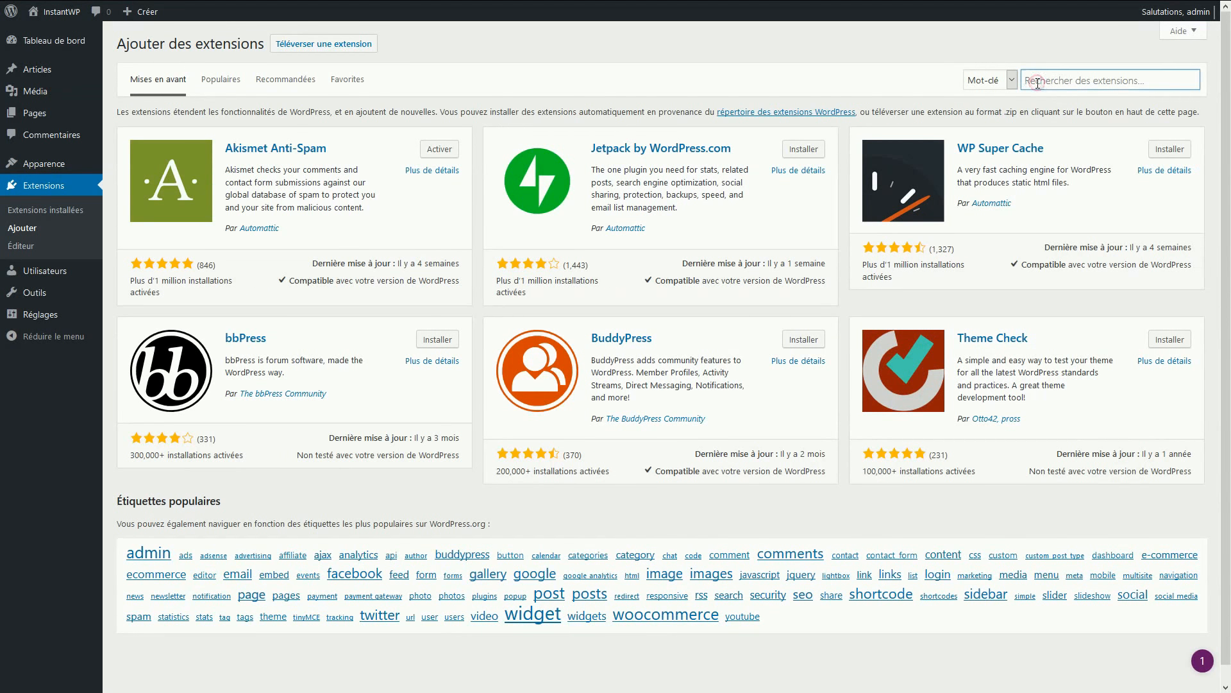
type("elementor")
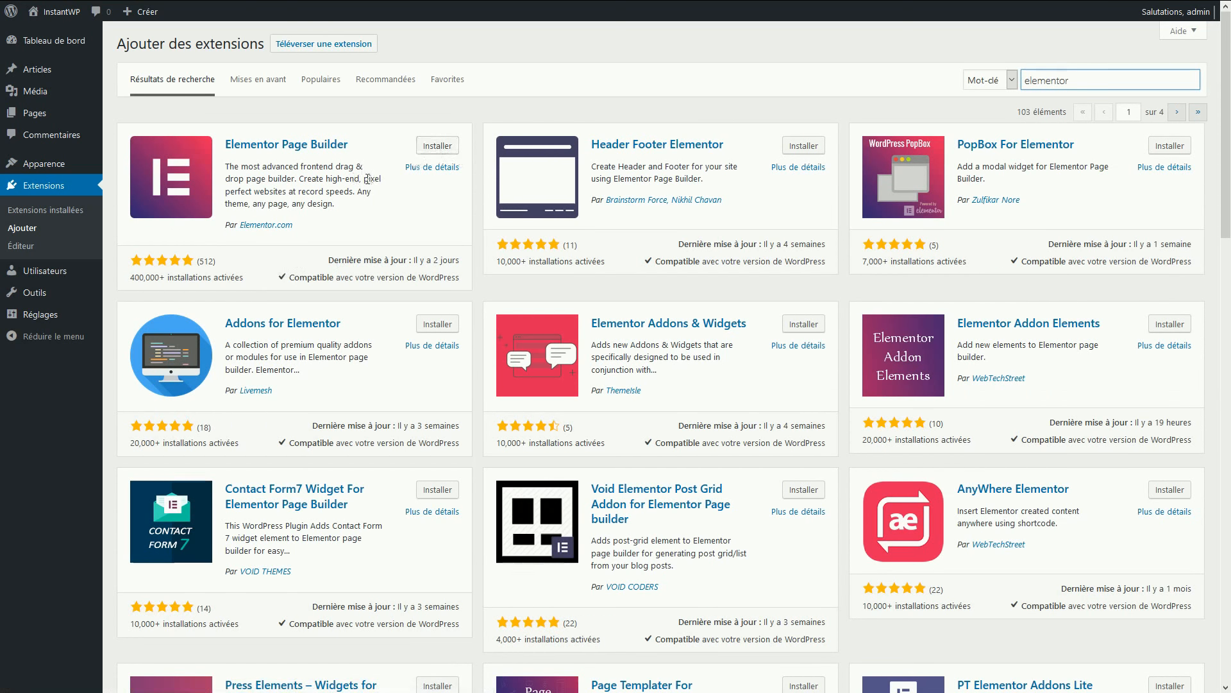
left_click(429, 147)
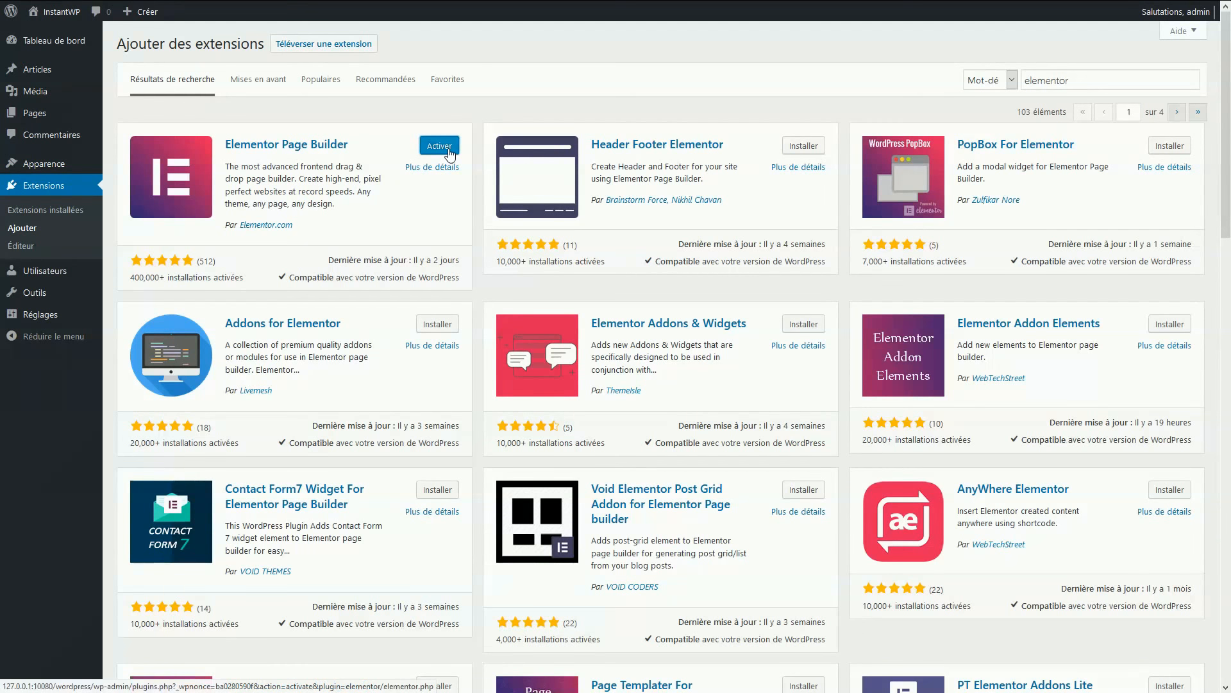
left_click(449, 153)
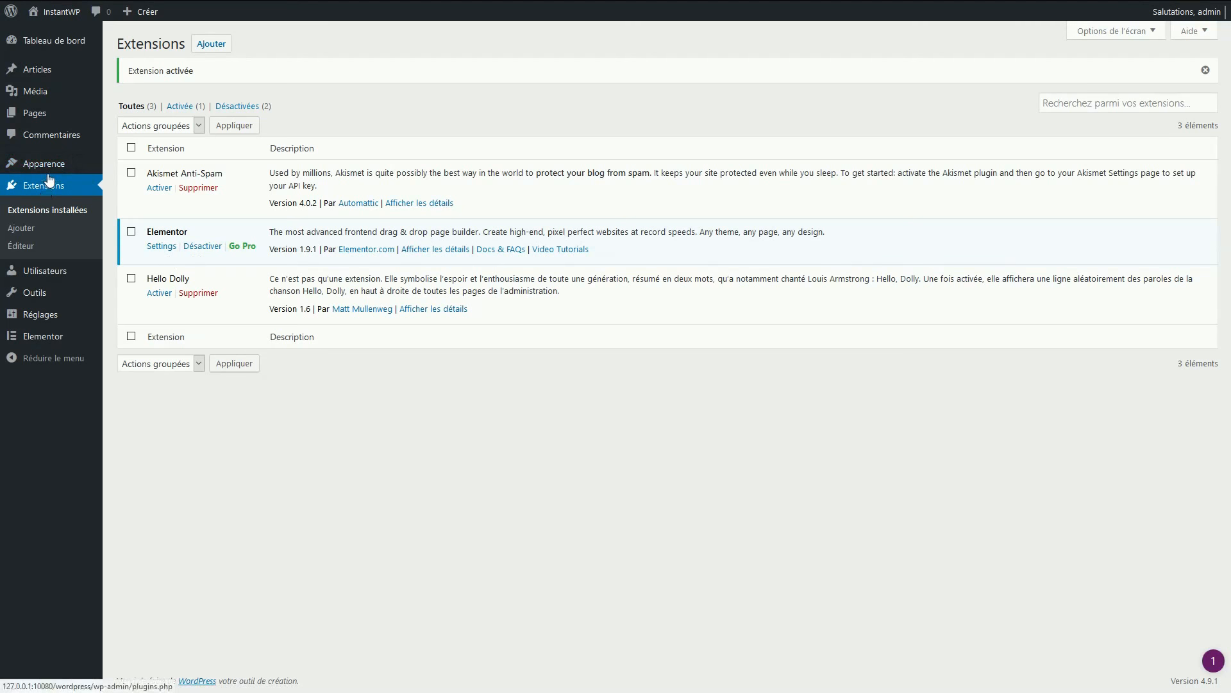
Search the theme directory for "oceanwp", then install and activate the OceanWP theme.
mouse_move(54, 167)
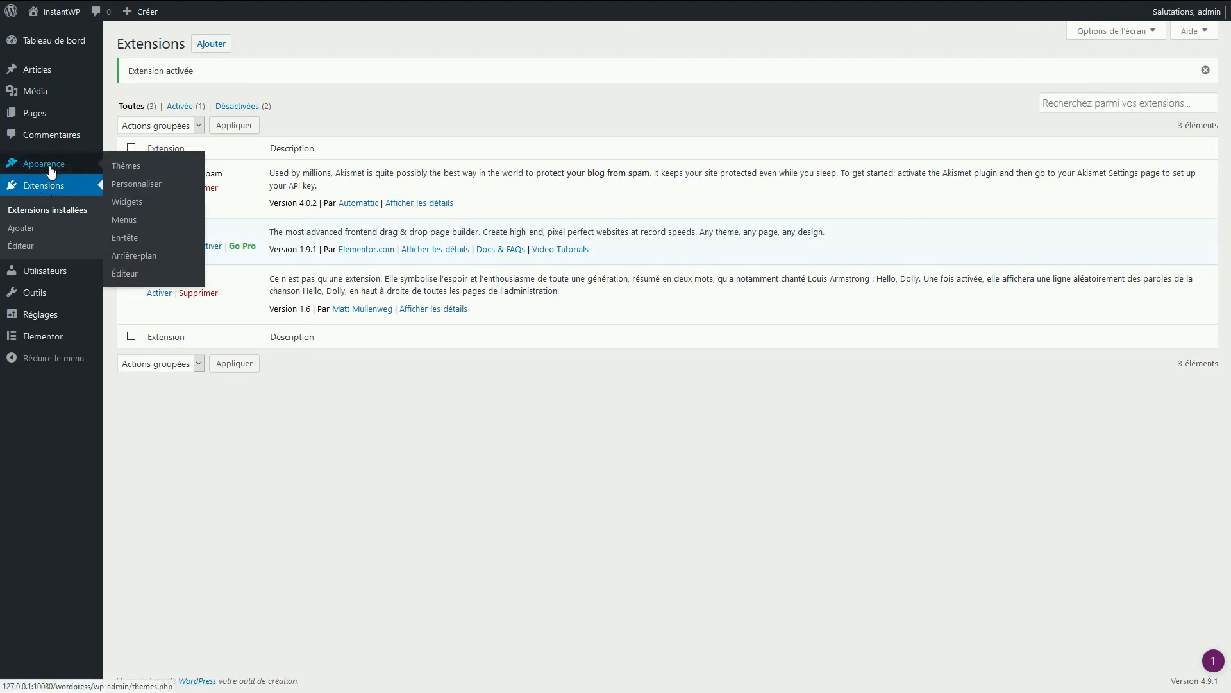
left_click(128, 168)
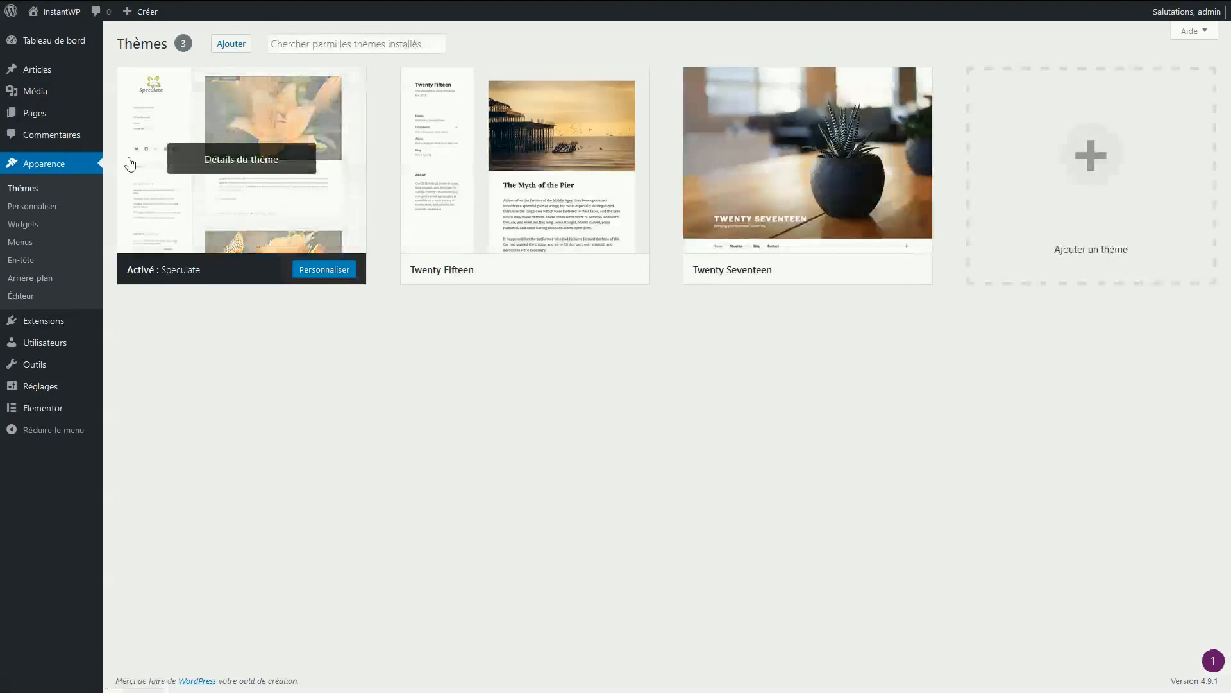
left_click(231, 57)
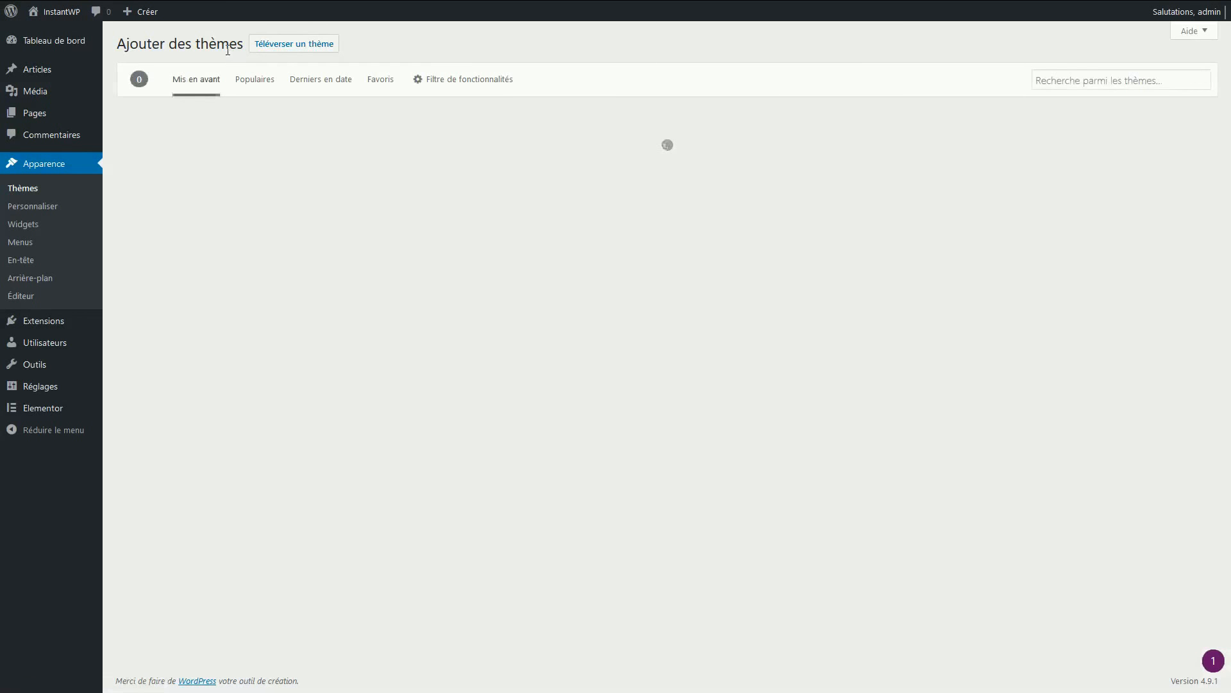
left_click(1055, 80)
type("c")
key("BackSpace")
key("BackSpace")
type("oceanwp")
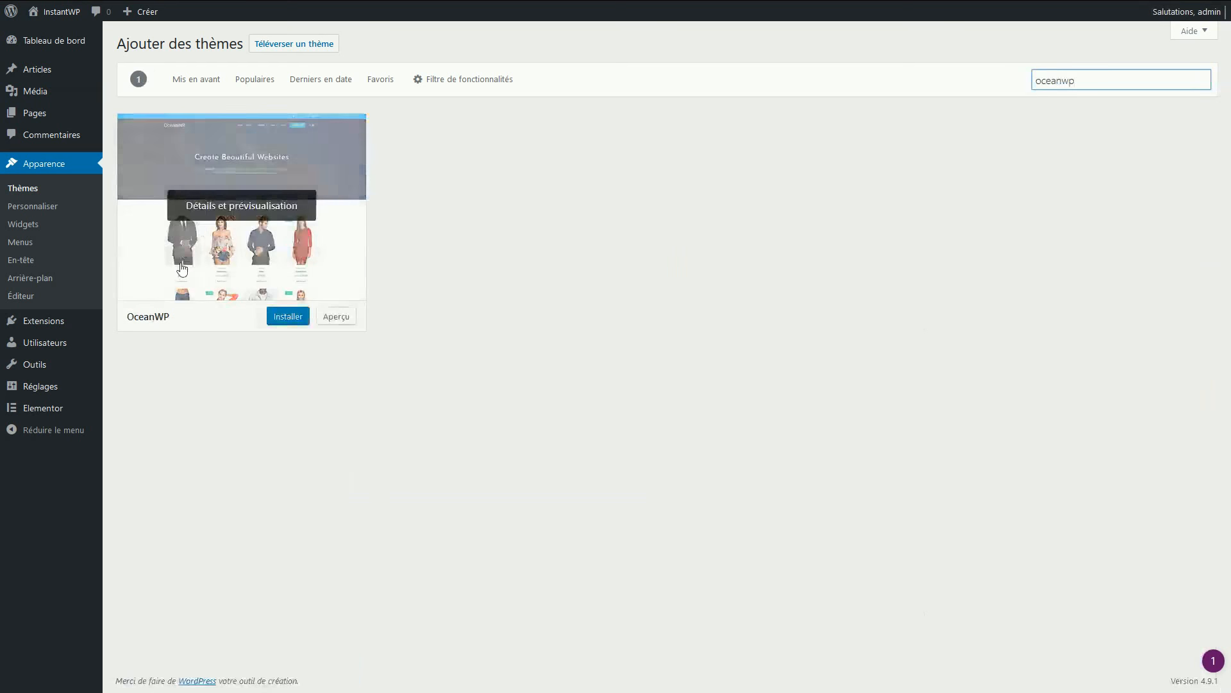
left_click(290, 323)
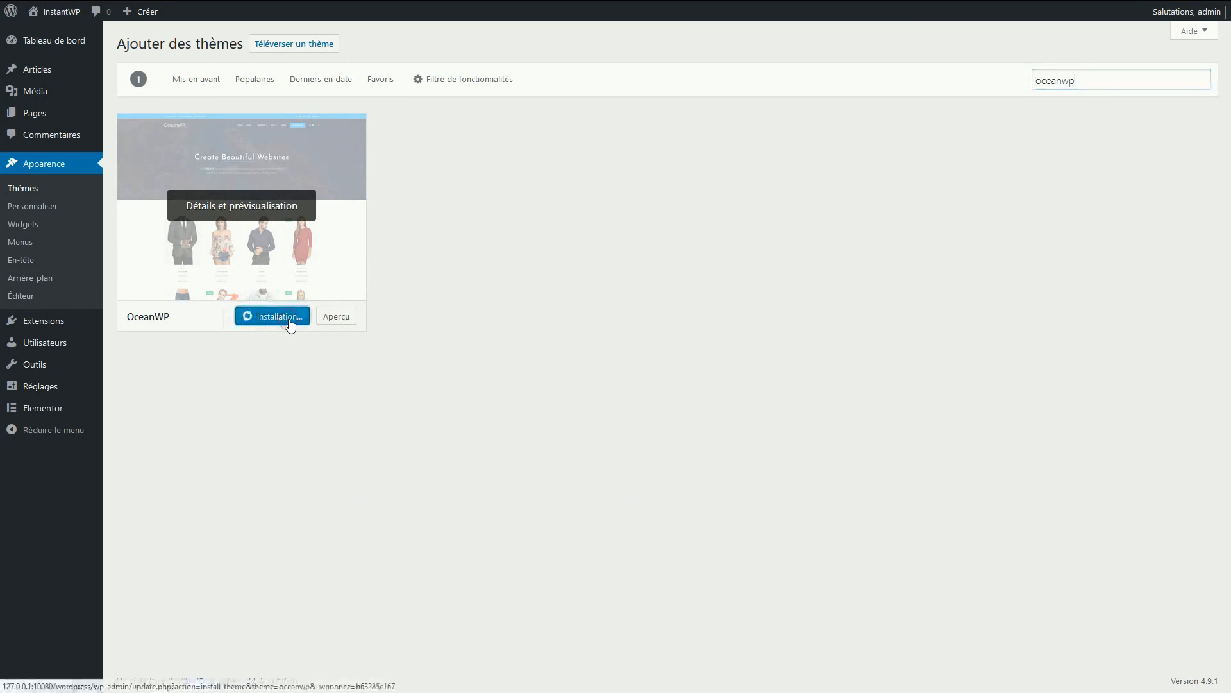
left_click(225, 316)
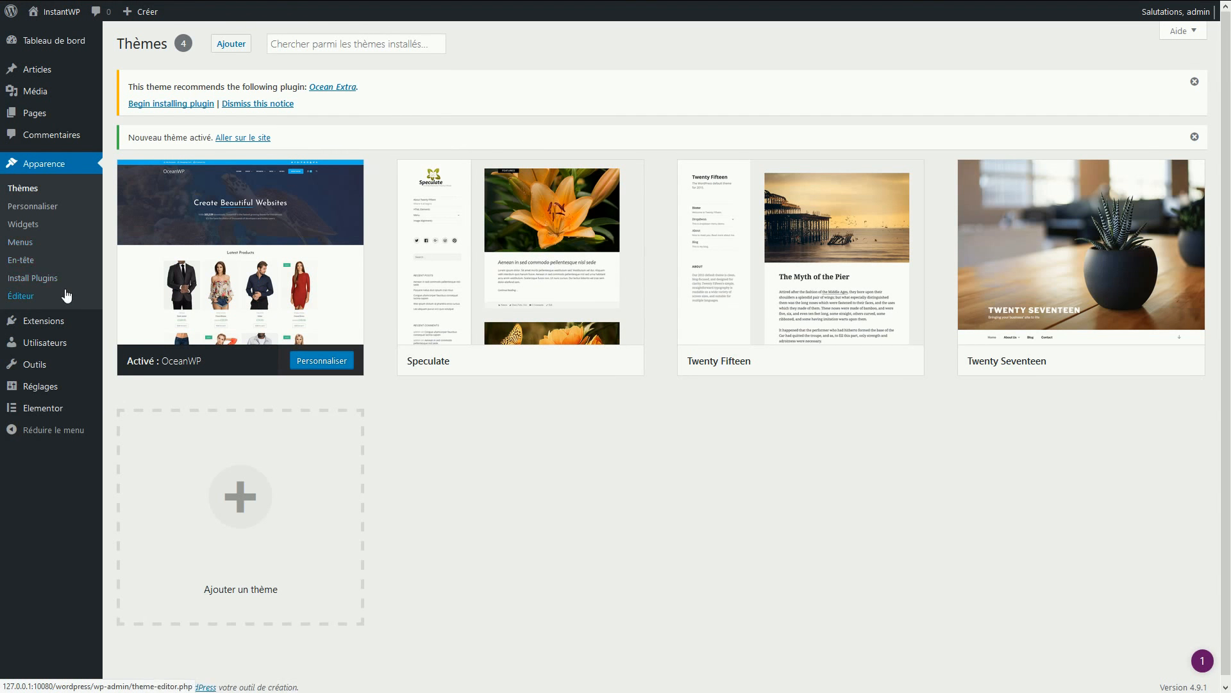
Create a new page titled "accueil" and publish it.
mouse_move(65, 319)
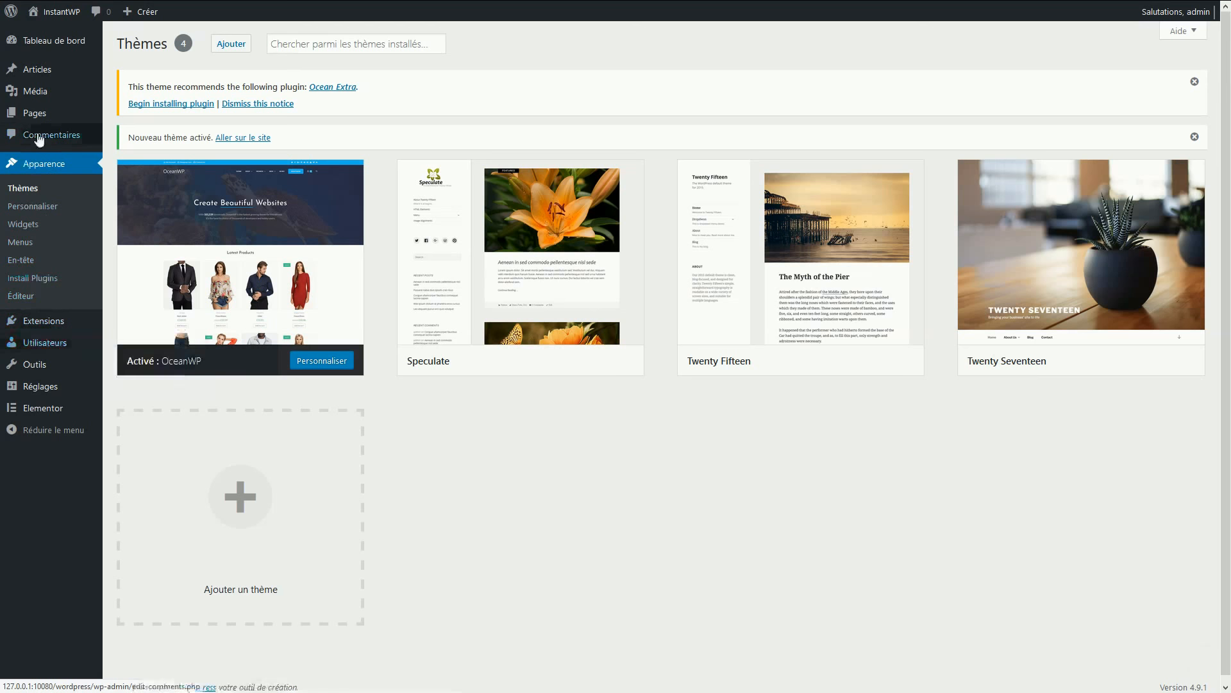
mouse_move(45, 116)
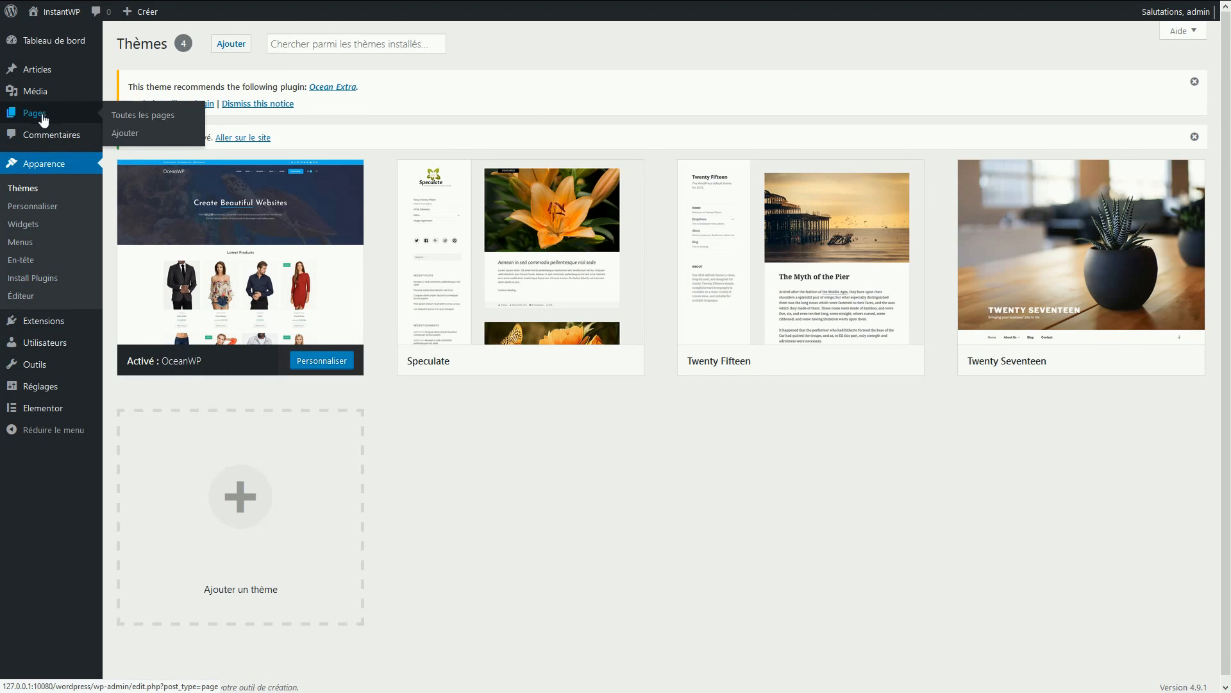
left_click(125, 137)
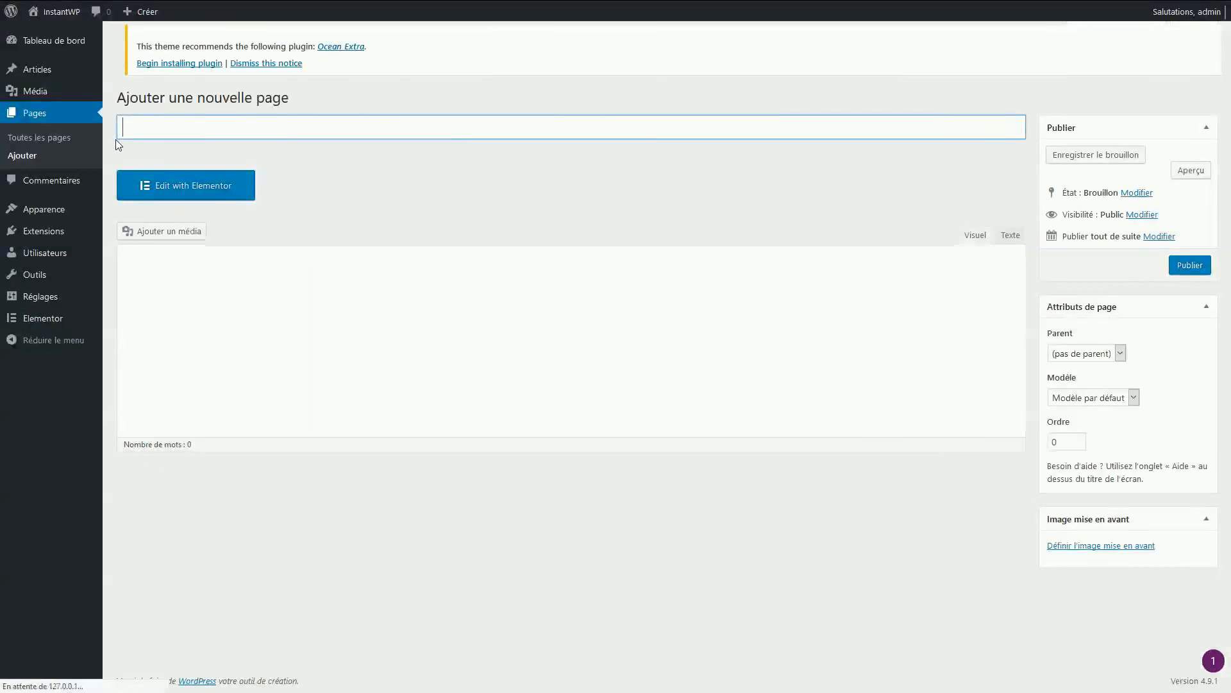
left_click(179, 133)
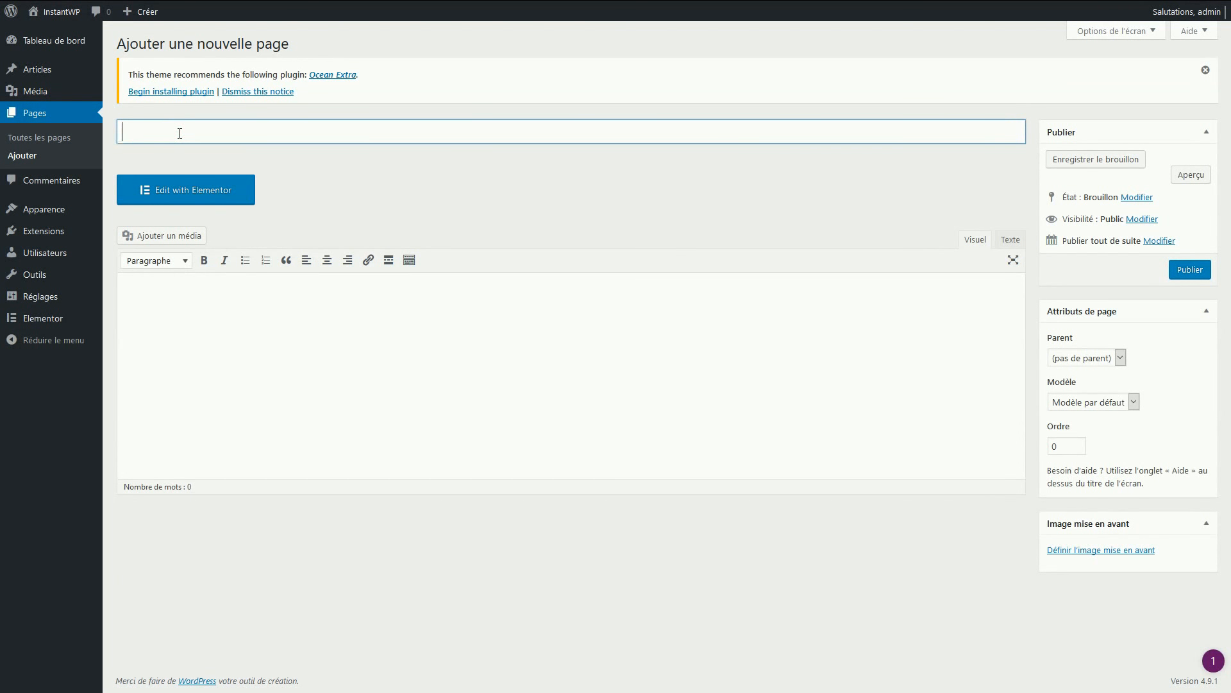
type("accueil")
left_click(1181, 263)
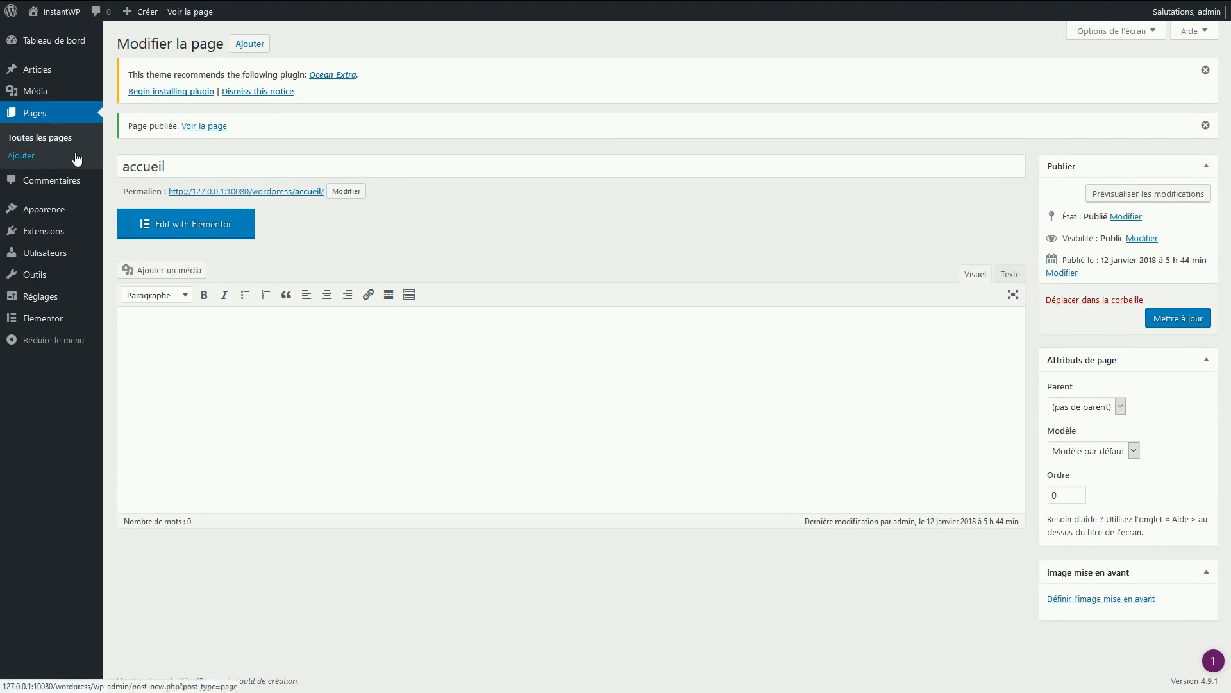
Install the Ocean Extra plugin recommended by the theme.
left_click(183, 93)
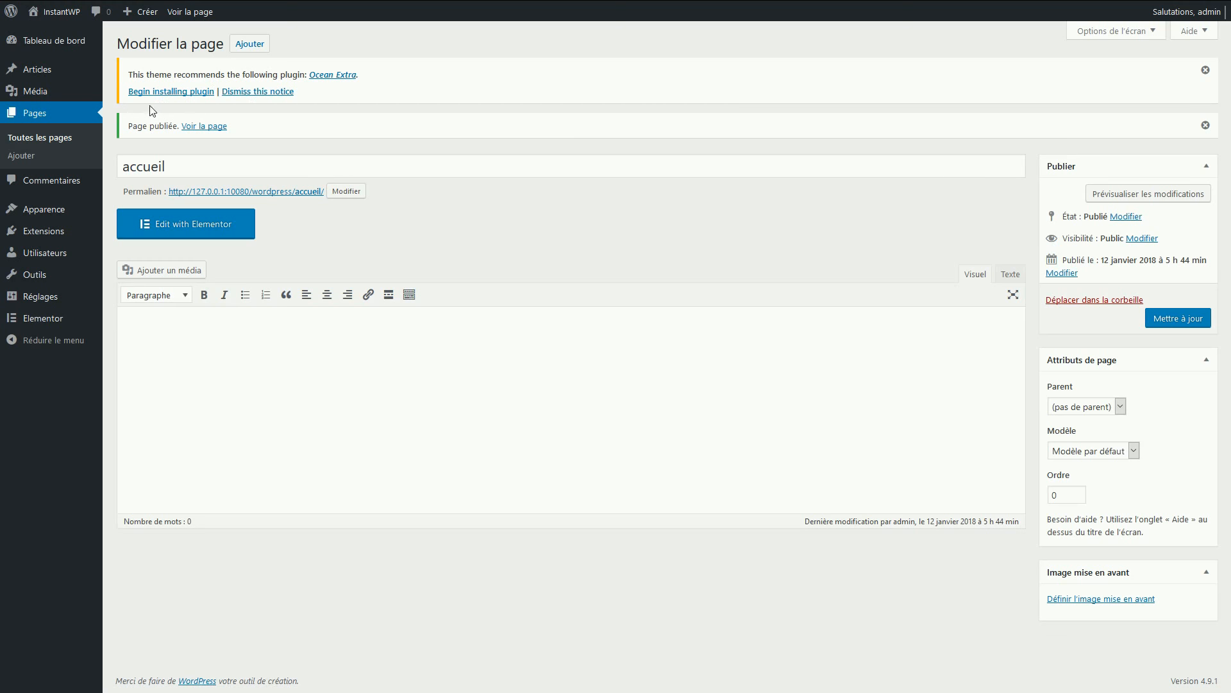
left_click(345, 75)
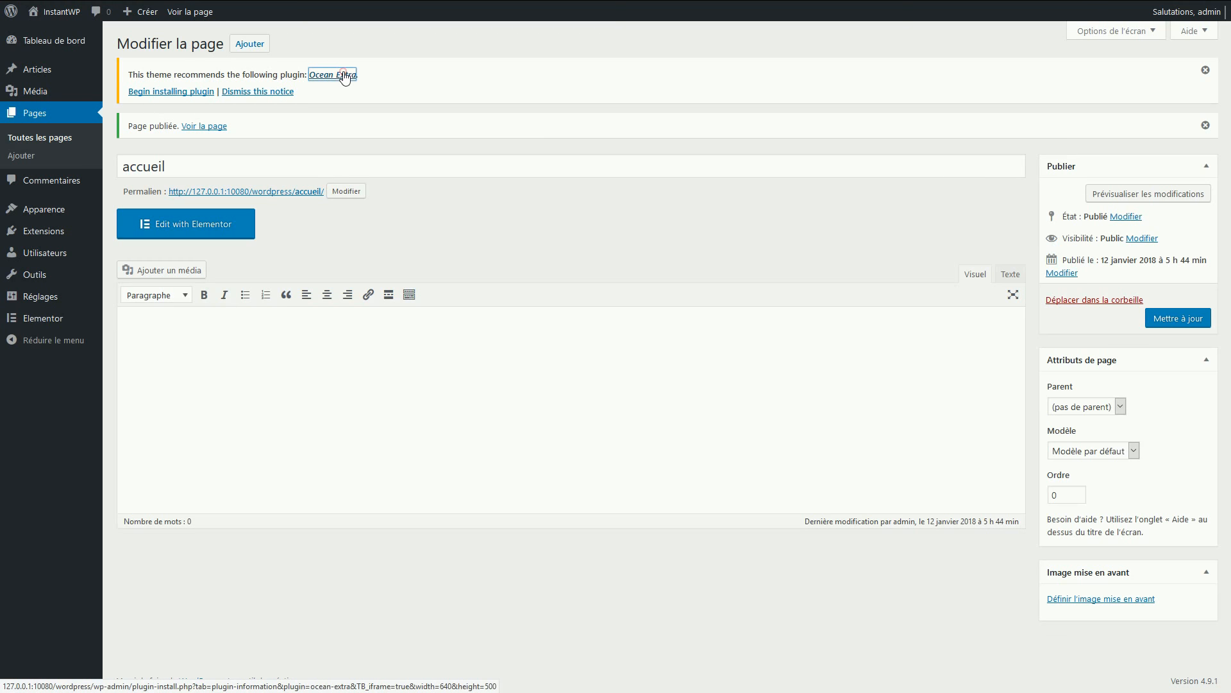
left_click(172, 93)
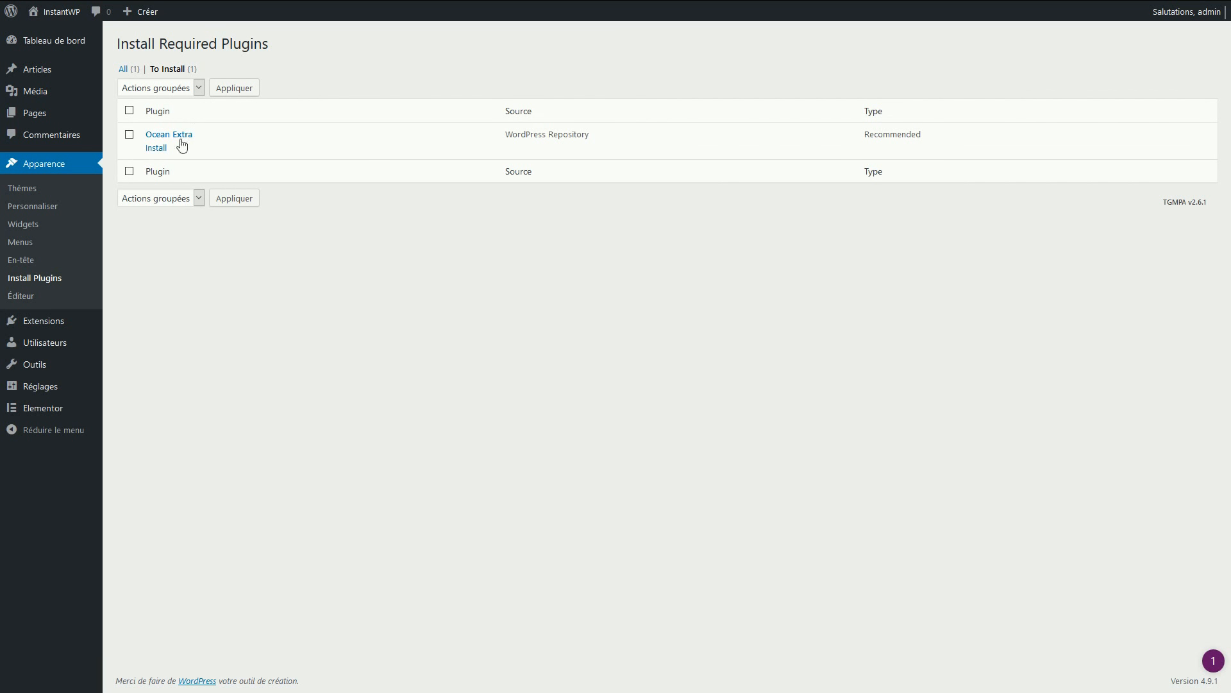
left_click(156, 148)
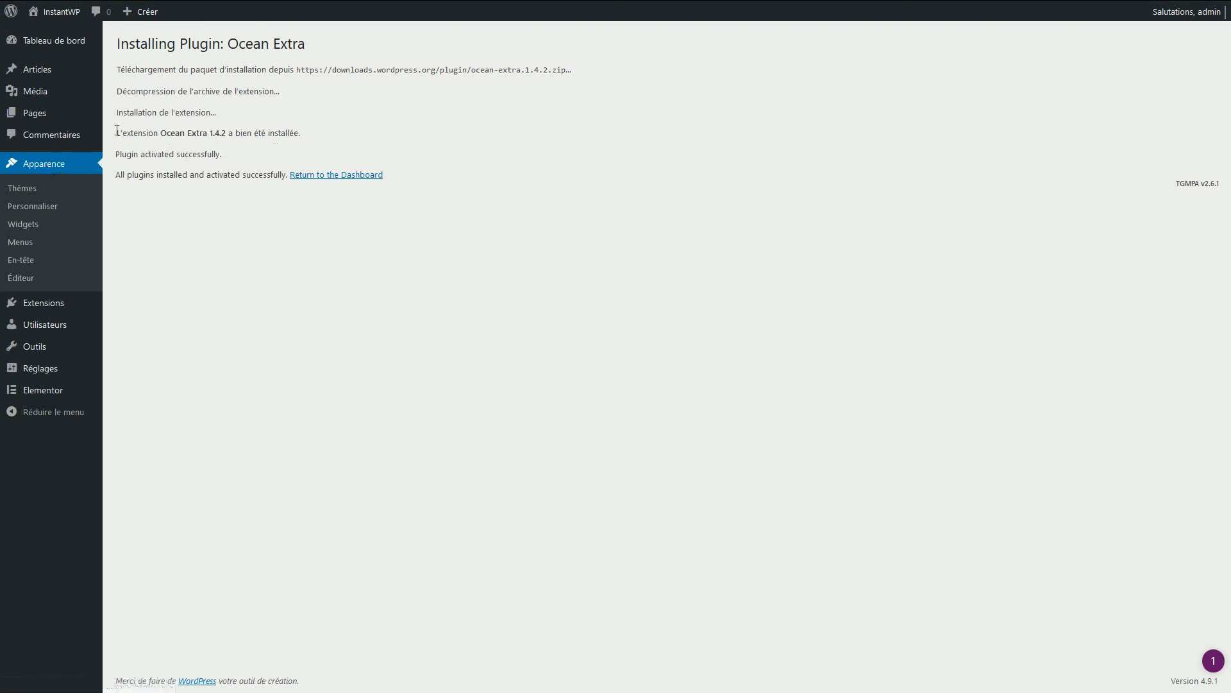
Display the list of all the site's pages.
mouse_move(60, 120)
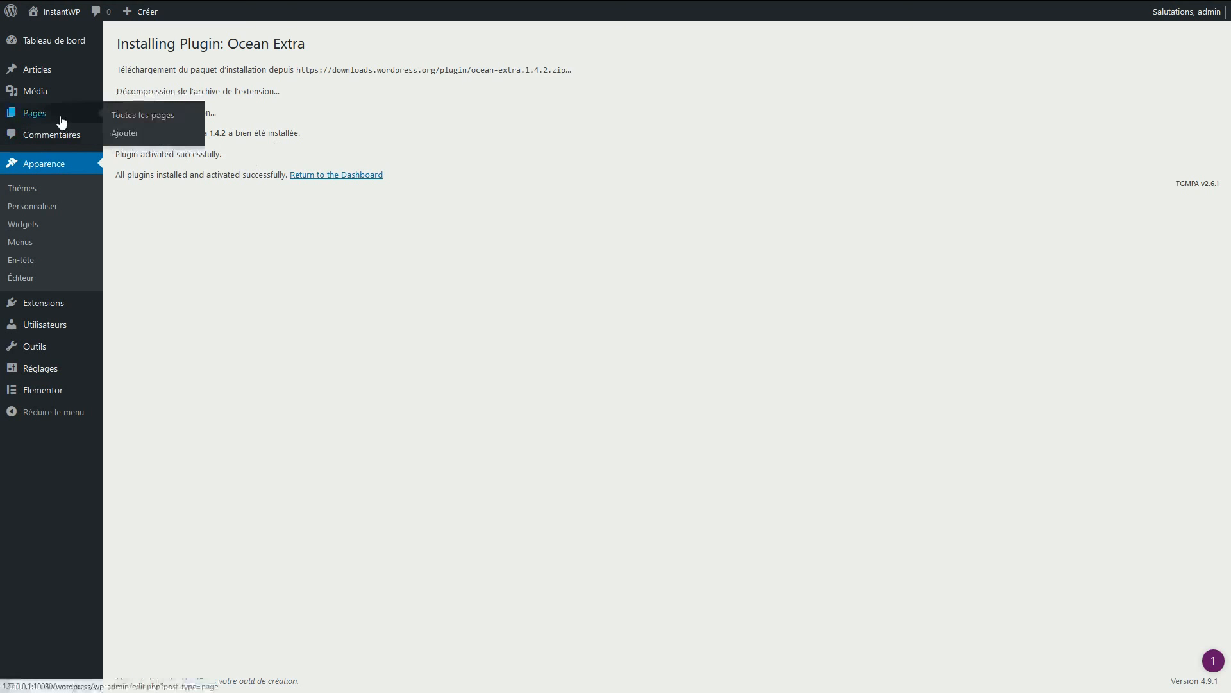
left_click(144, 121)
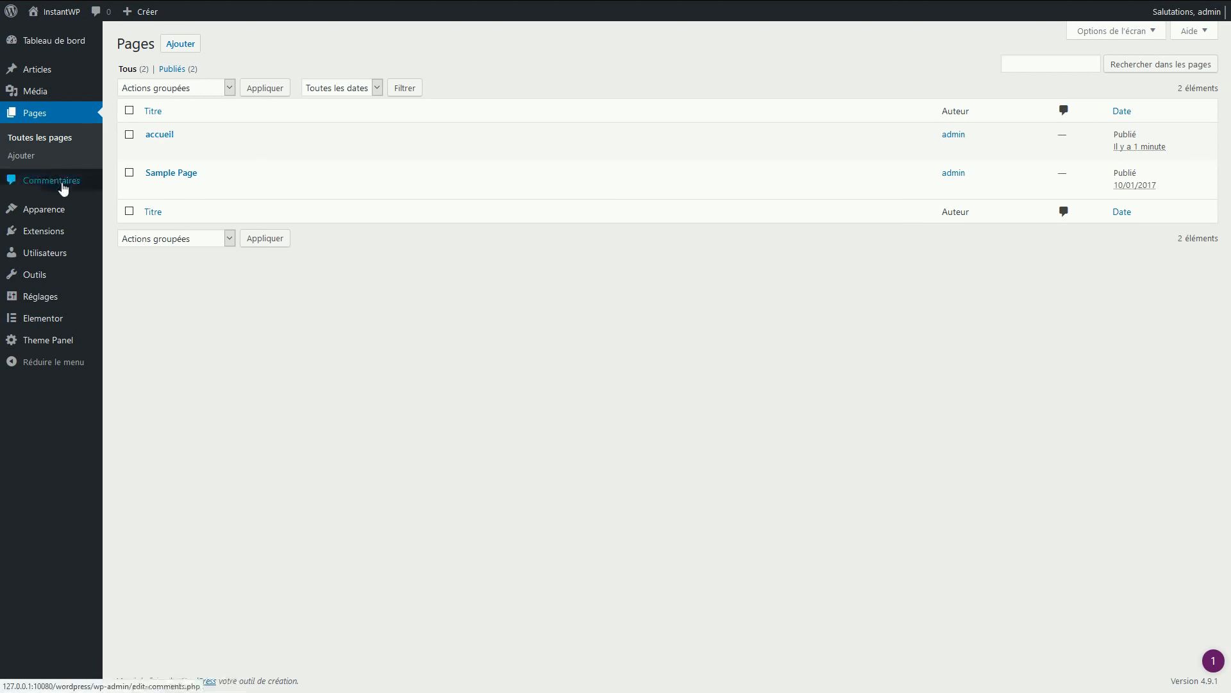
mouse_move(32, 209)
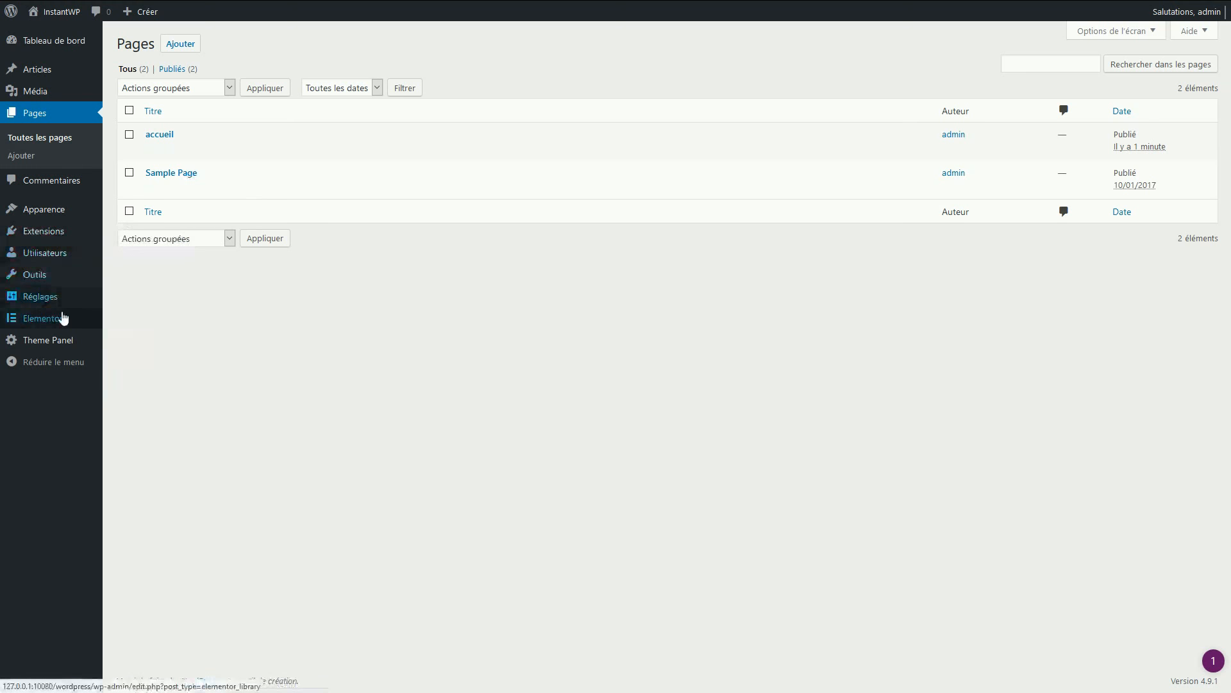
mouse_move(50, 319)
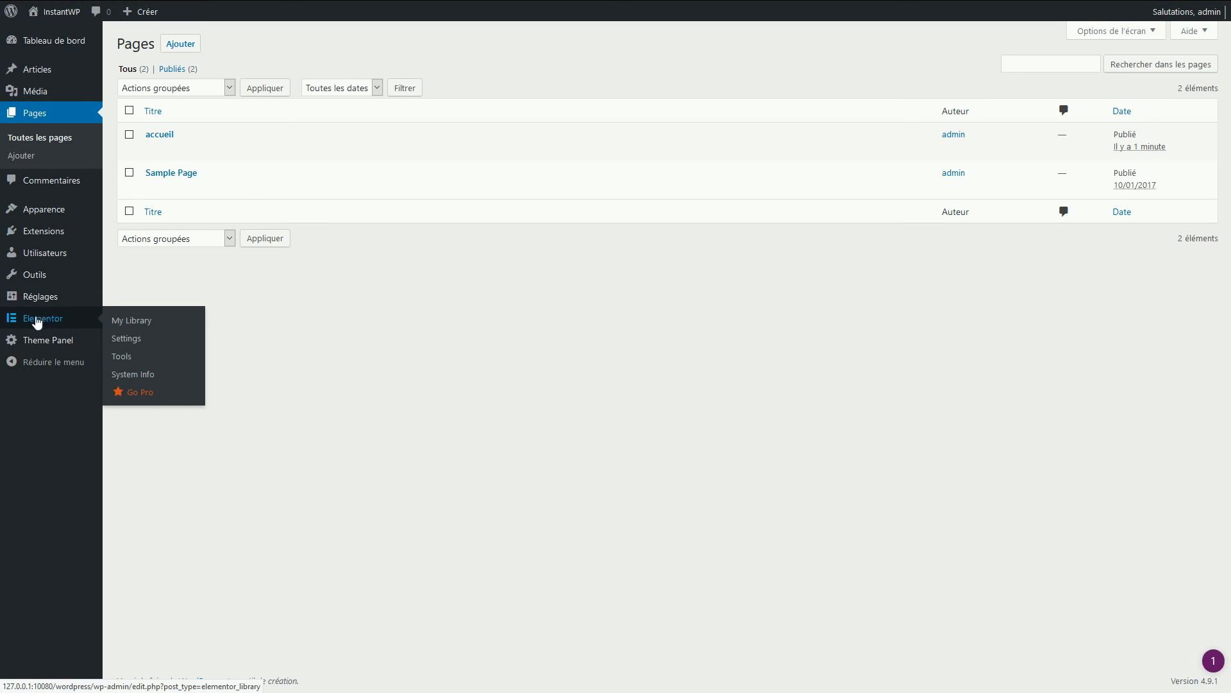
mouse_move(91, 251)
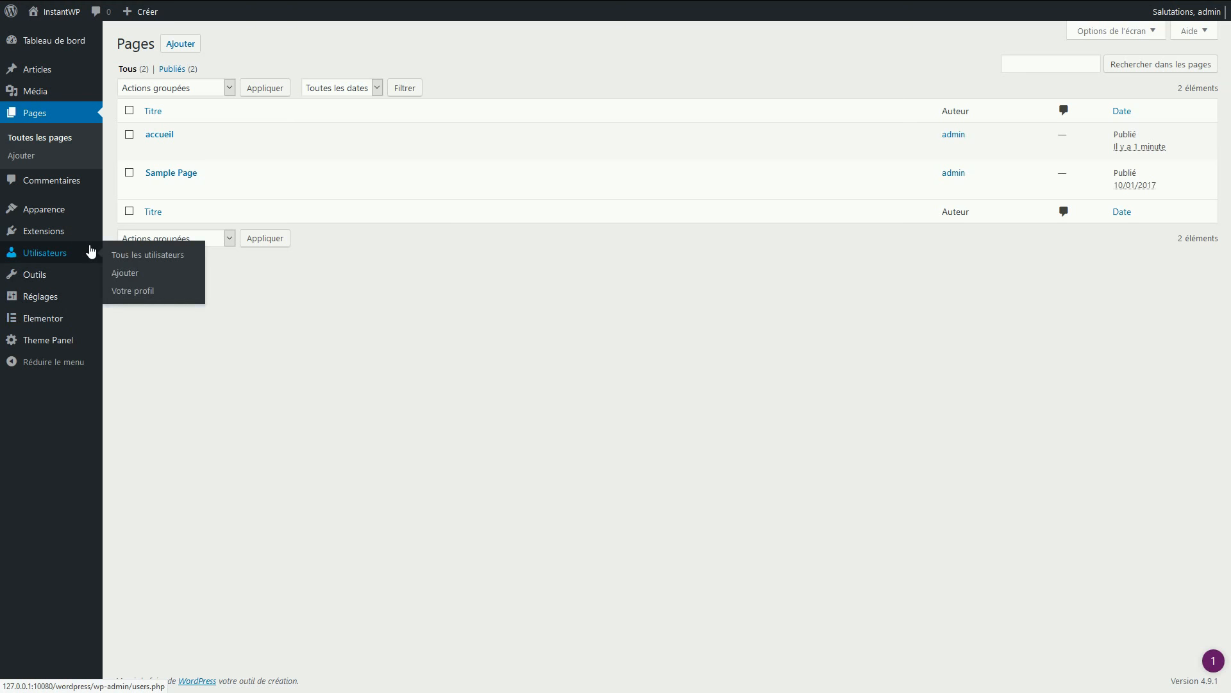
In the reading settings, make the homepage a static page, choose "accueil" as that page, and save the changes.
mouse_move(41, 295)
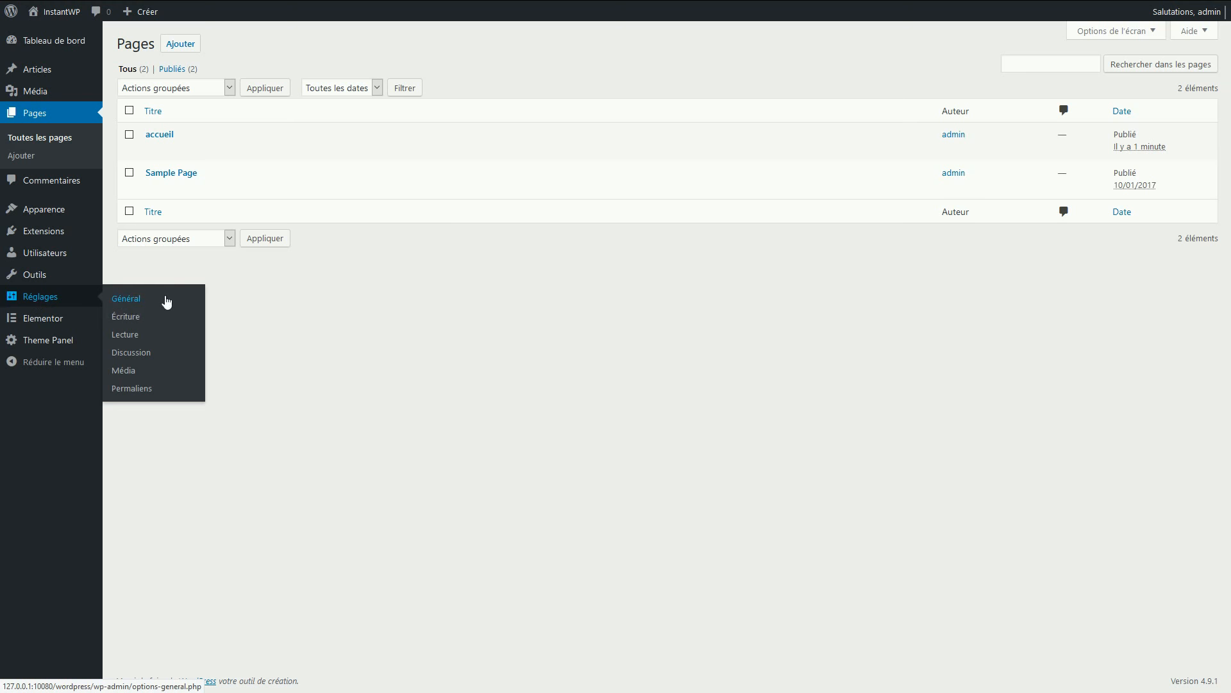
left_click(156, 341)
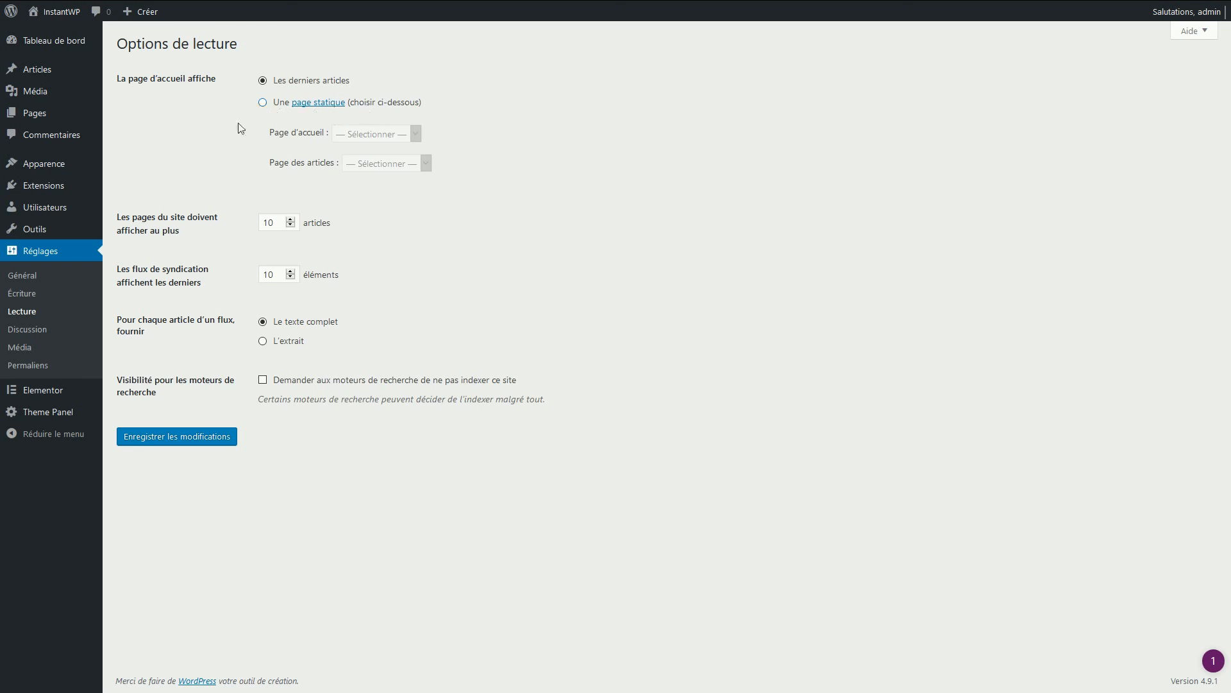
left_click(262, 104)
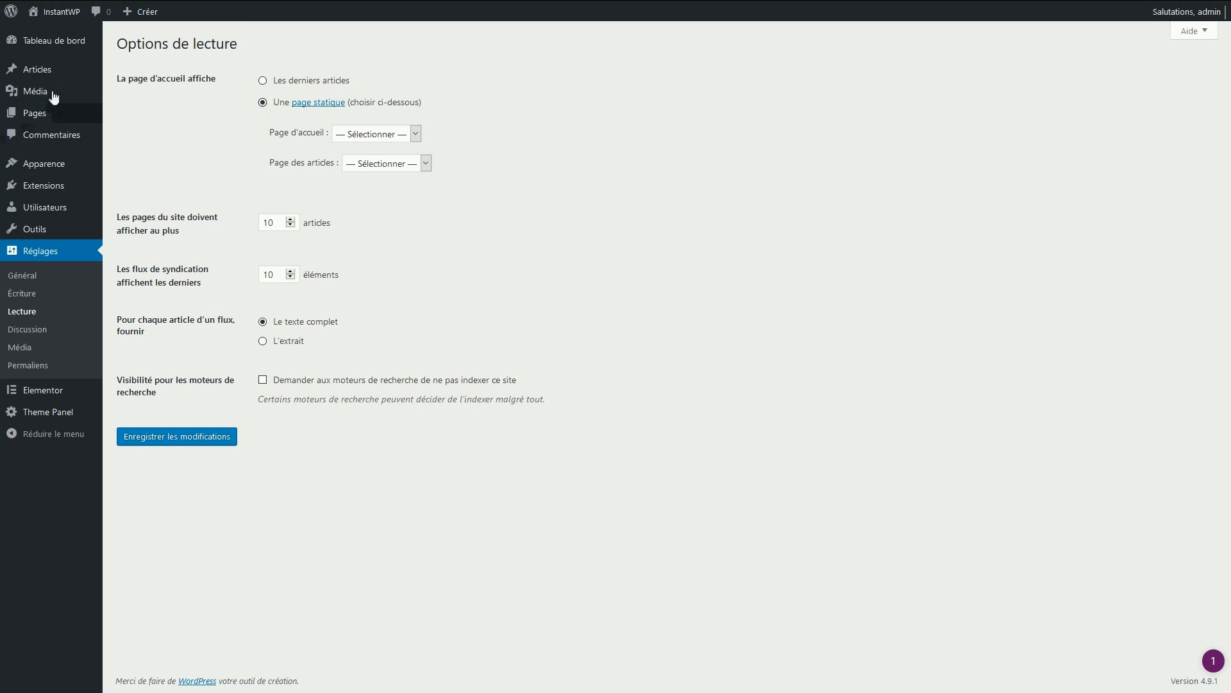
mouse_move(43, 78)
left_click(416, 134)
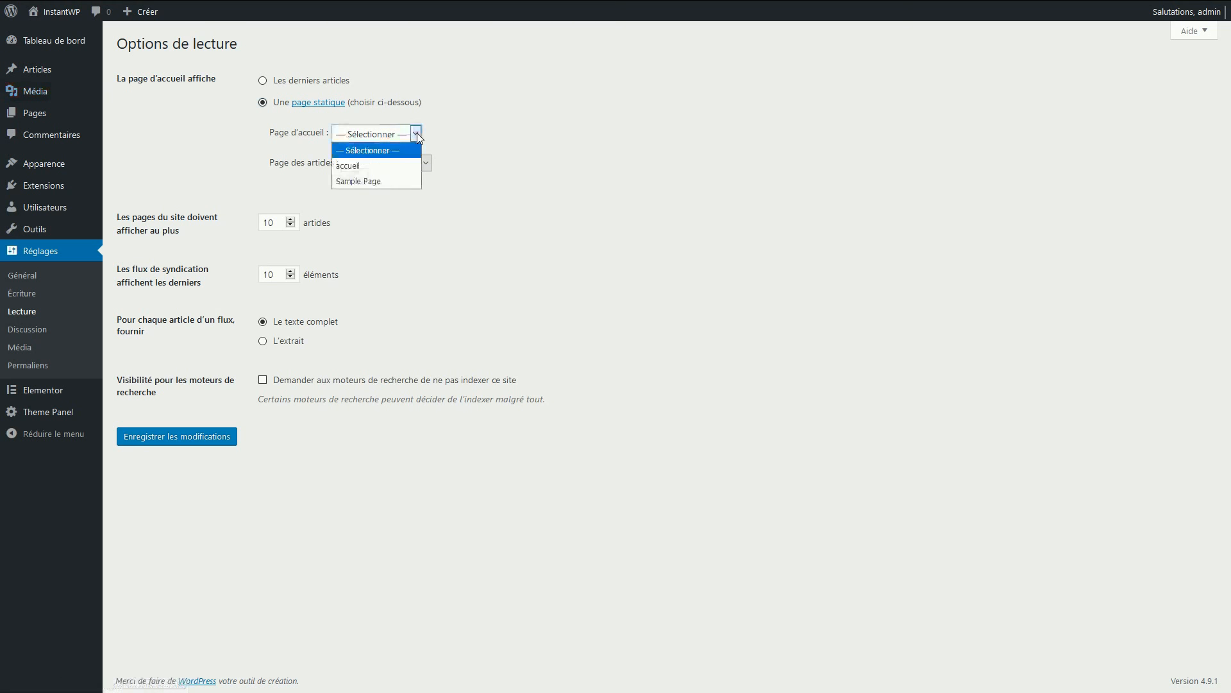
left_click(388, 168)
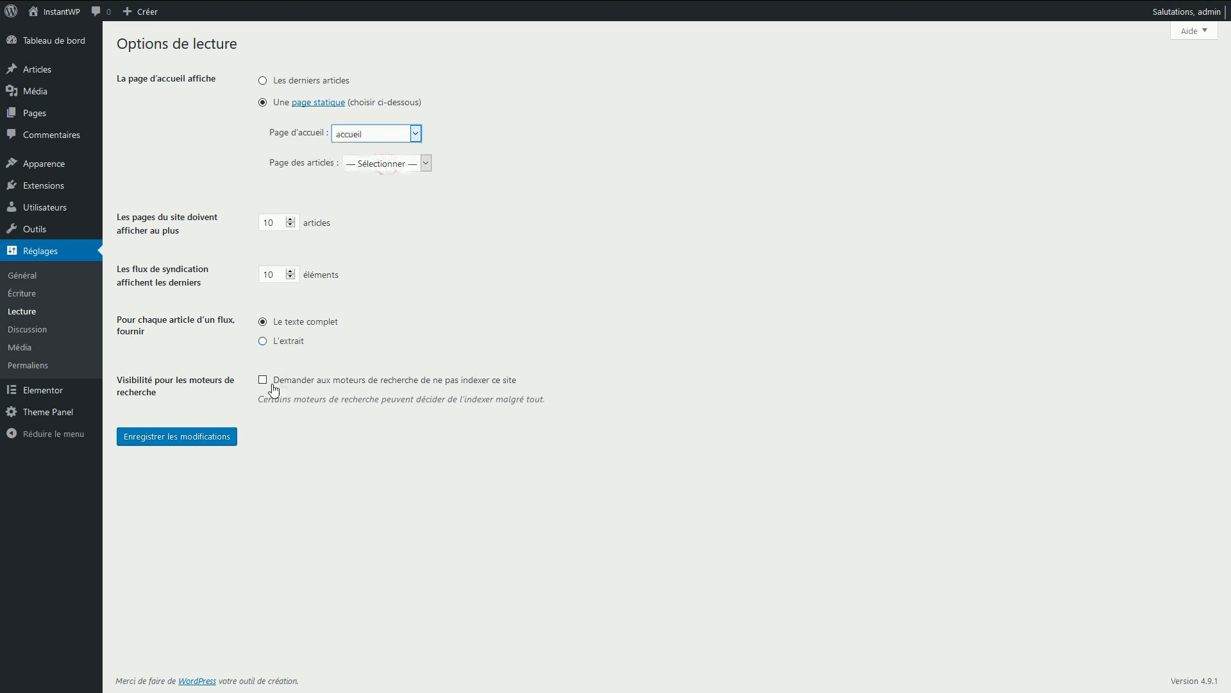
left_click(181, 443)
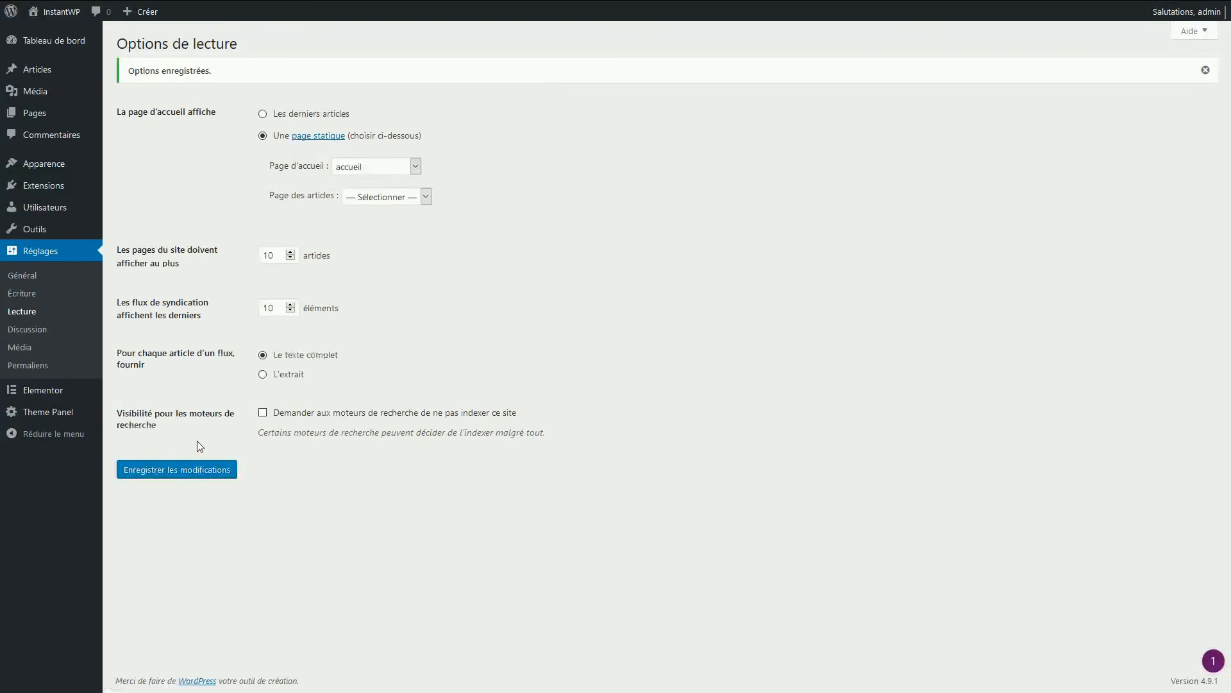
Visit the public website and examine the title area of its homepage.
mouse_move(75, 40)
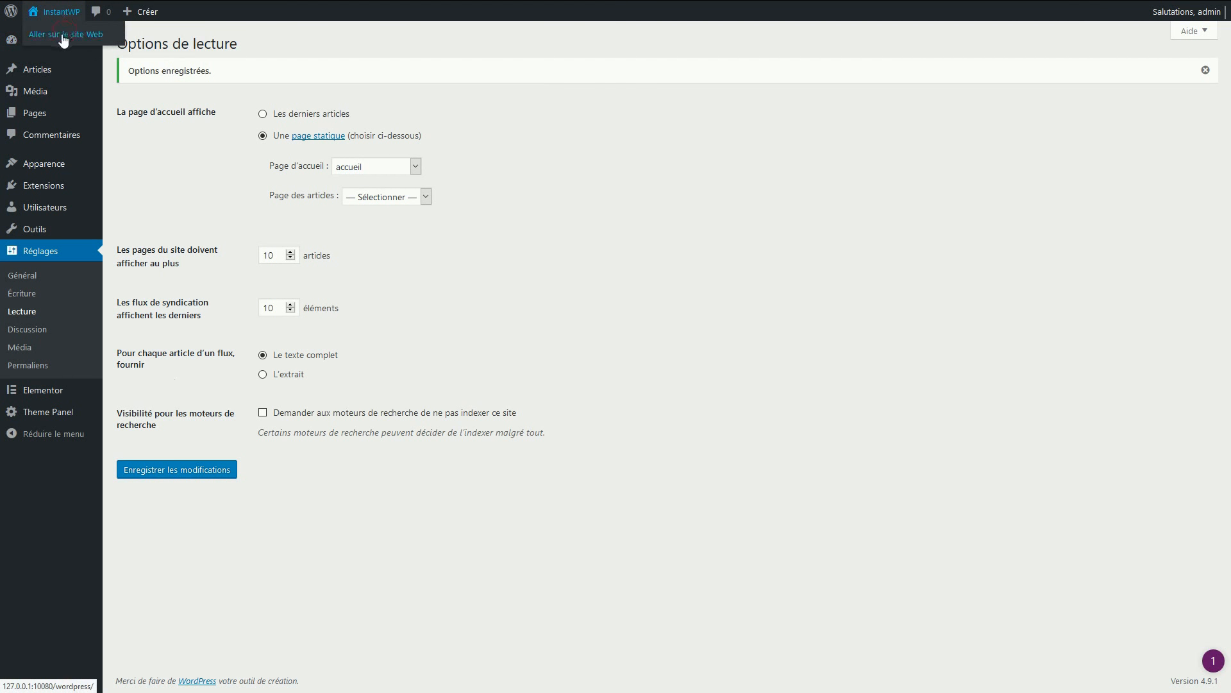
left_click(63, 35)
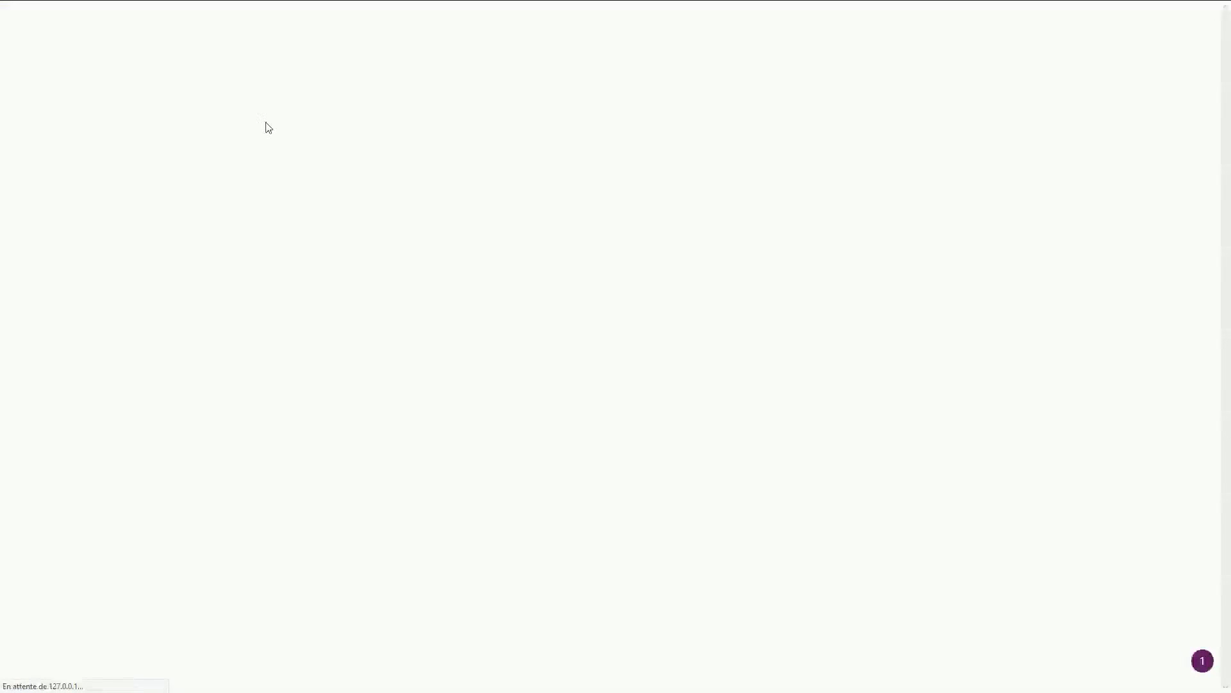
left_click_drag(573, 112, 762, 118)
left_click(571, 186)
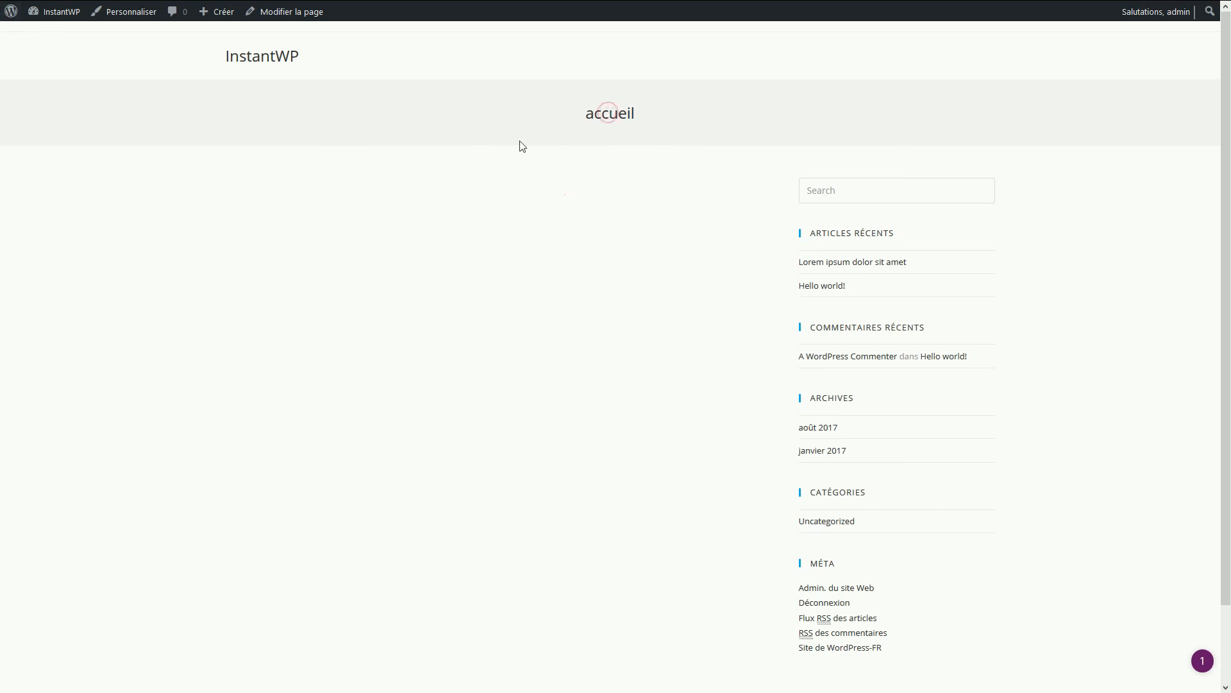
Return to the site administration, list all pages, and open the "accueil" page for editing.
left_click(10, 13)
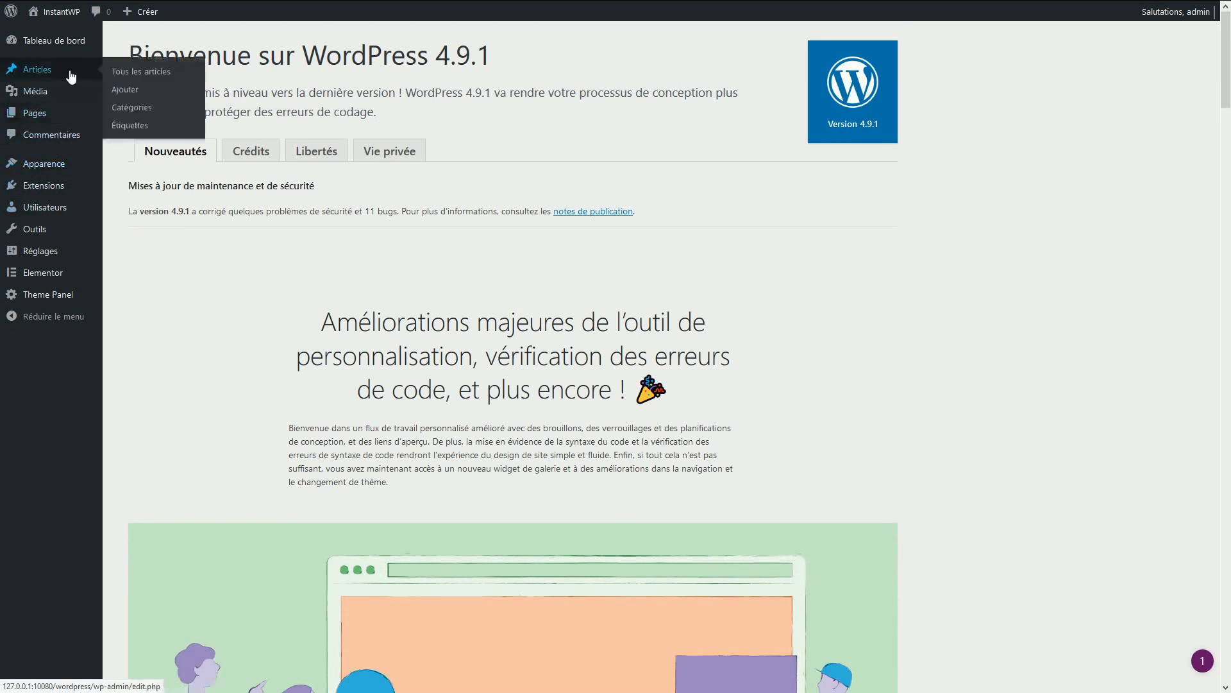
mouse_move(55, 121)
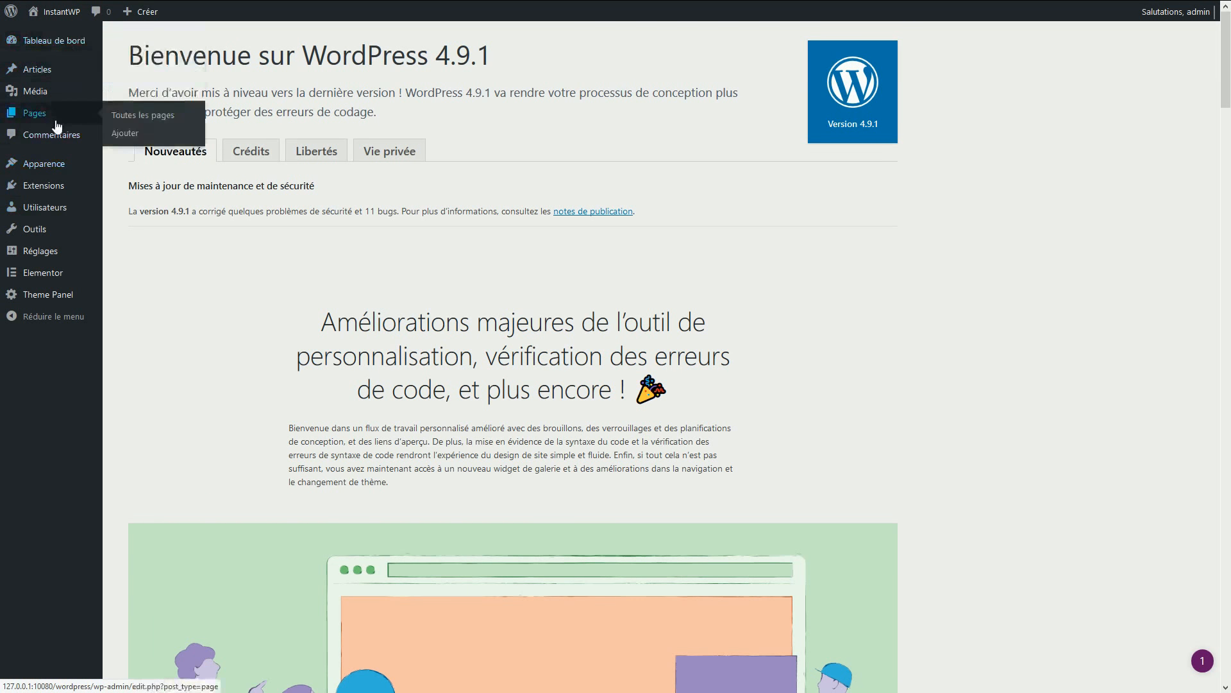
left_click(54, 125)
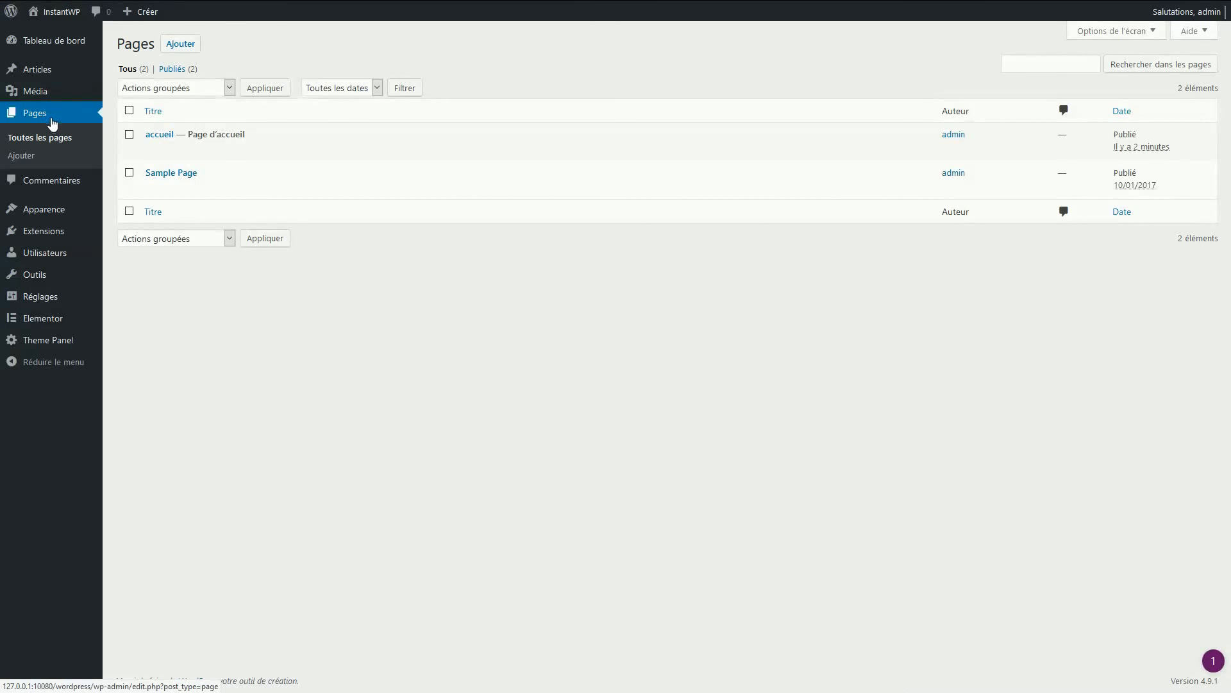
mouse_move(157, 142)
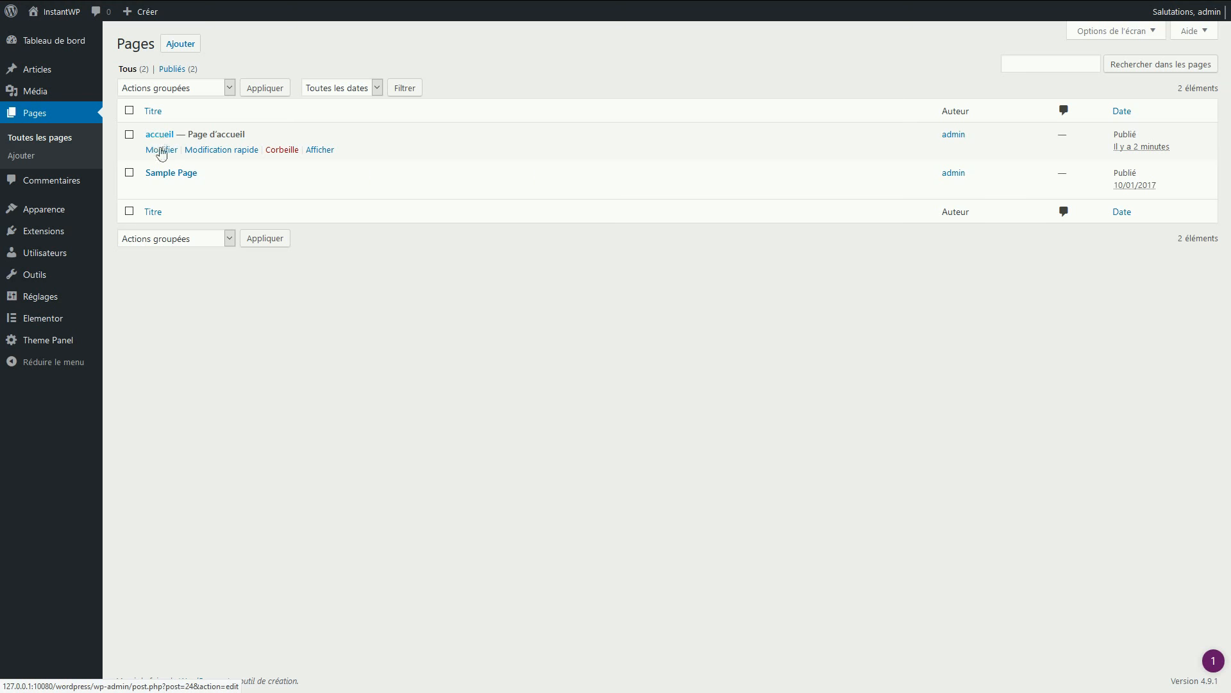
left_click(161, 150)
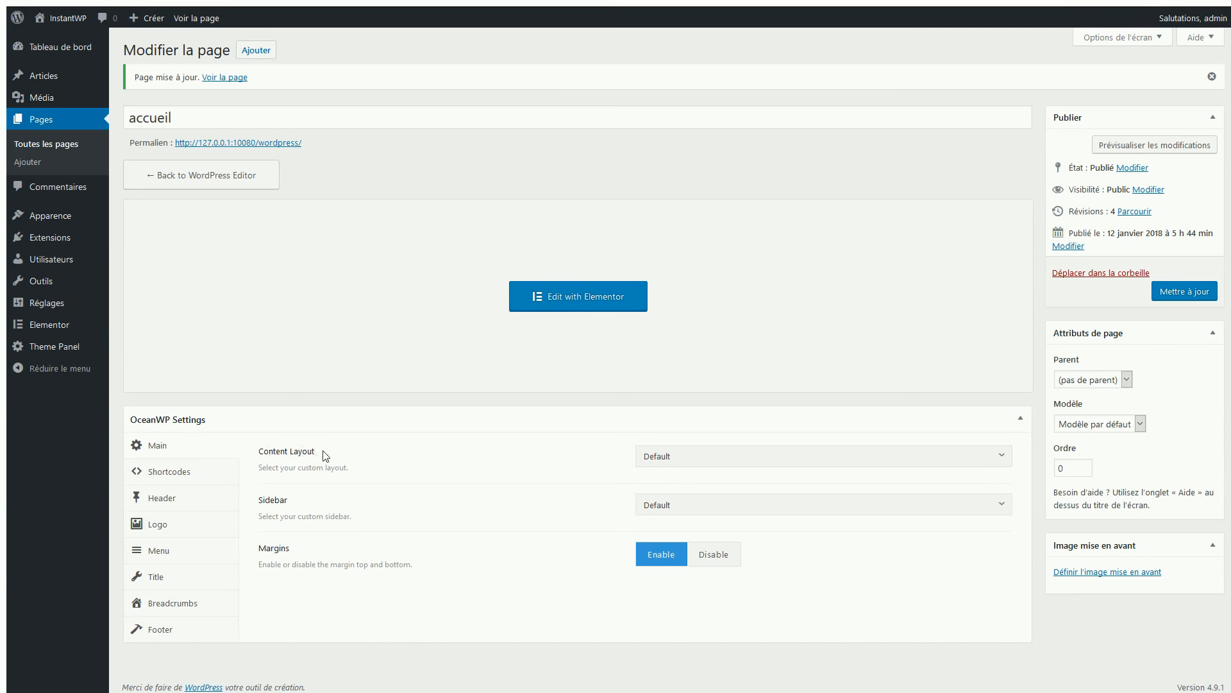
In the page's OceanWP settings, set the content layout to 100% Full Width.
left_click(662, 460)
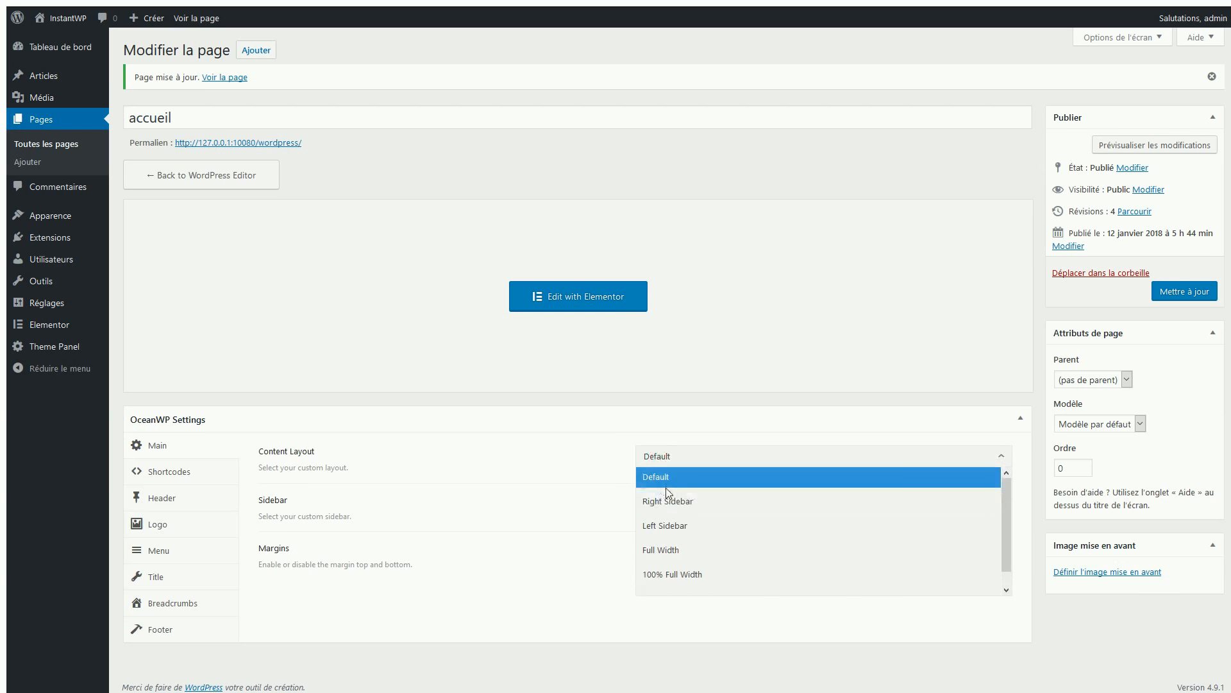
scroll(687, 563, "down", 1)
left_click(687, 562)
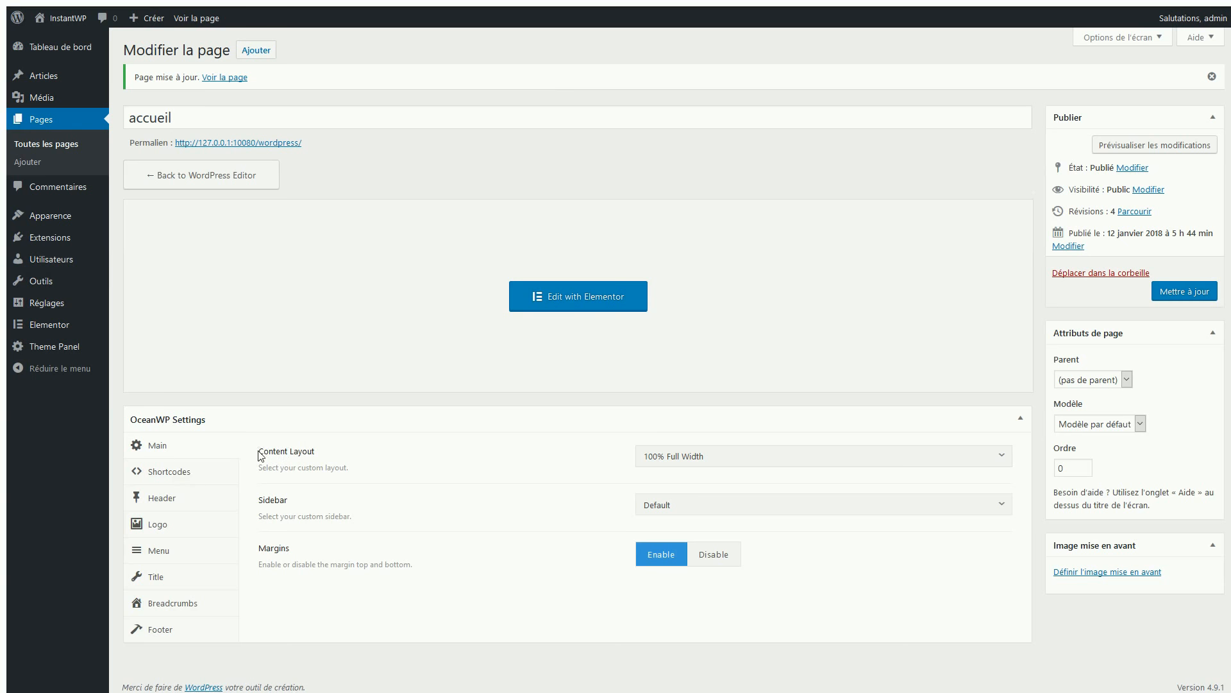
Examine the OceanWP header options for displaying the top bar and the header on this page.
left_click(172, 503)
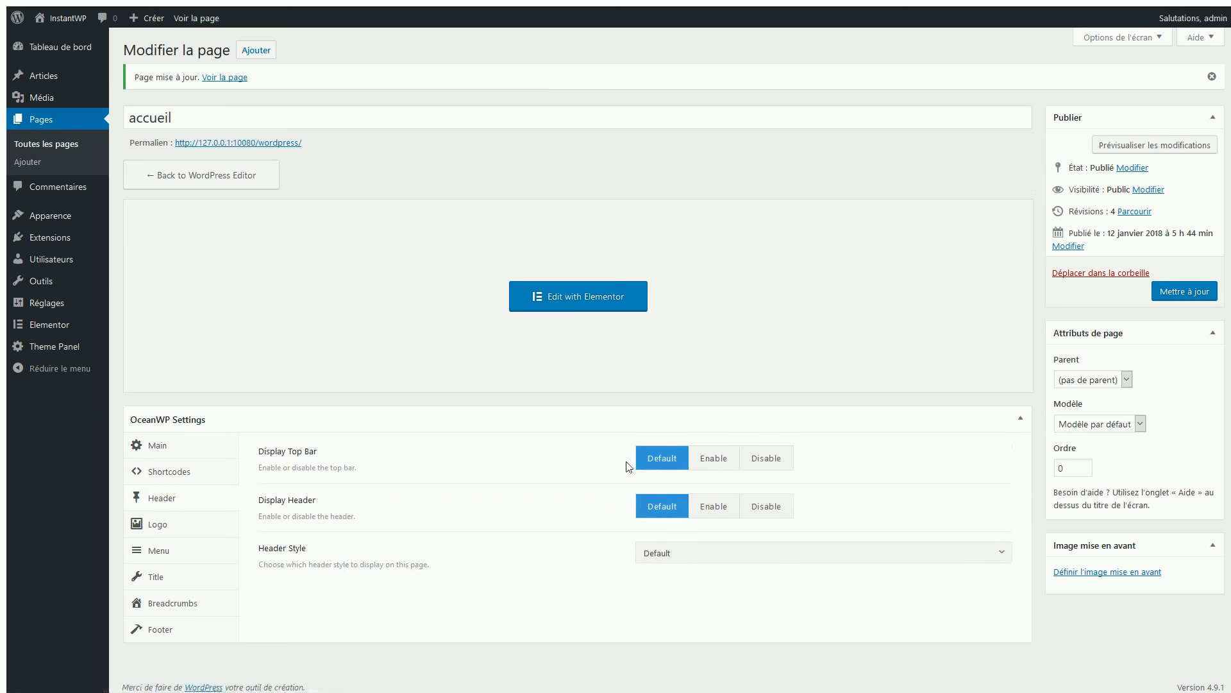
left_click_drag(289, 451, 322, 451)
left_click(298, 508)
left_click_drag(282, 501, 359, 503)
left_click(449, 487)
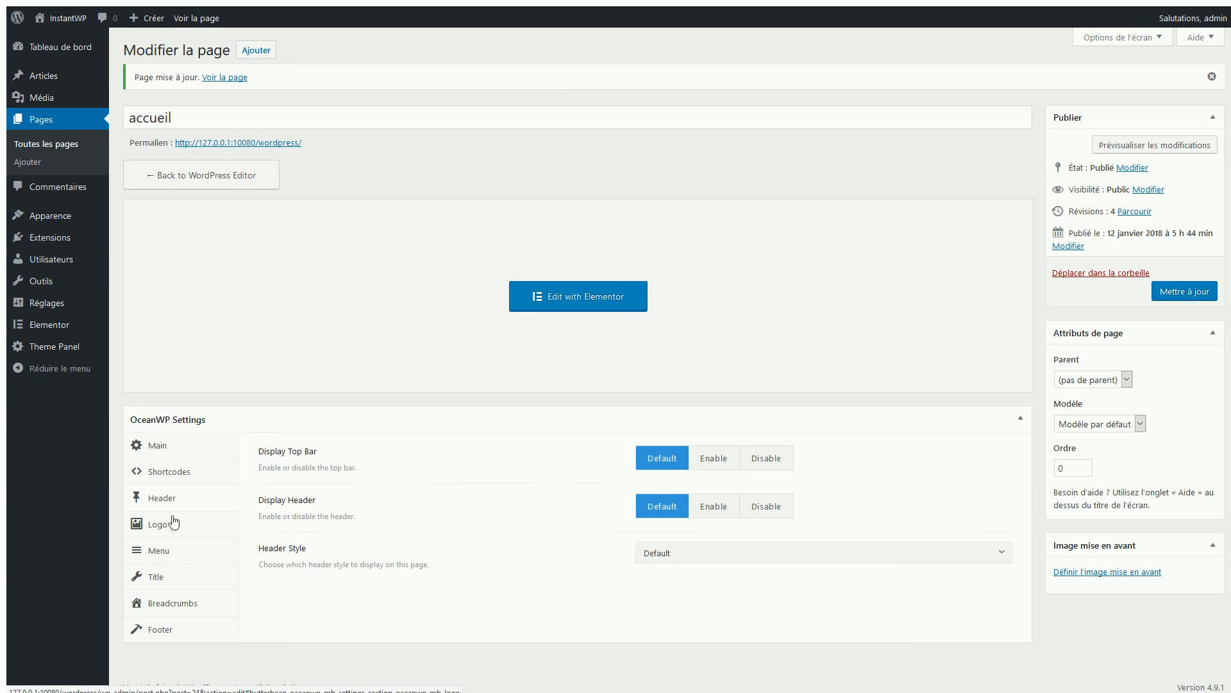
Open the OceanWP title settings and examine the "accueil" title area they control on the public homepage.
left_click(160, 584)
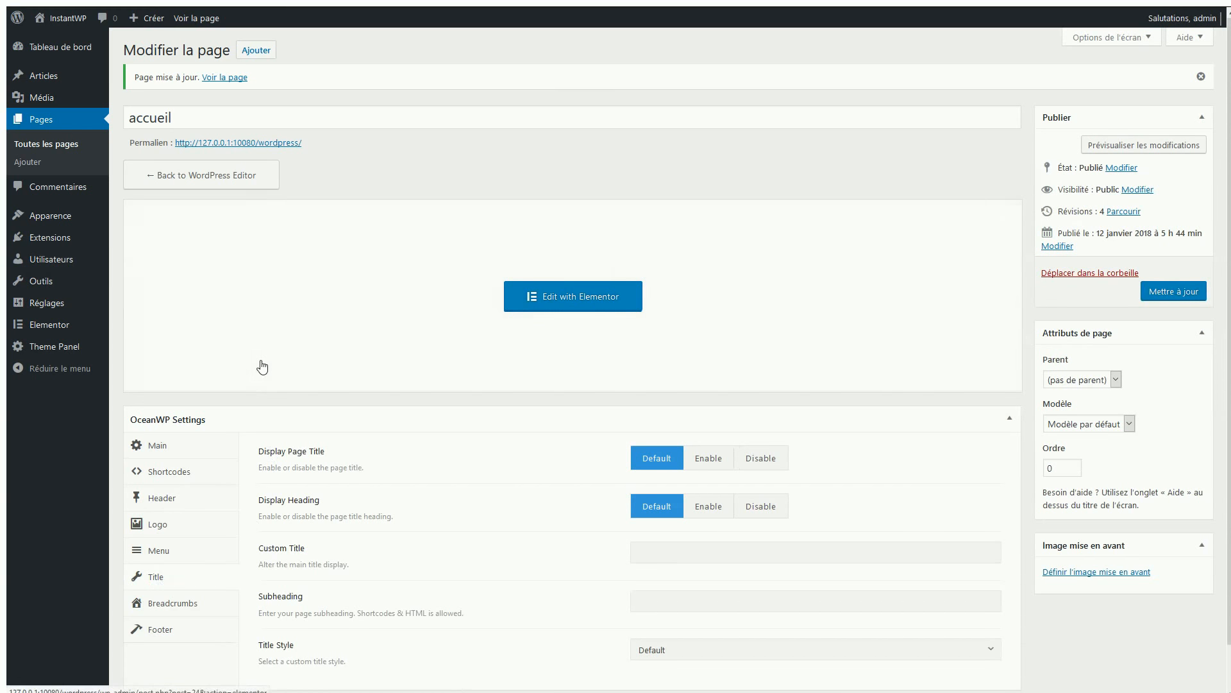
left_click(245, 15)
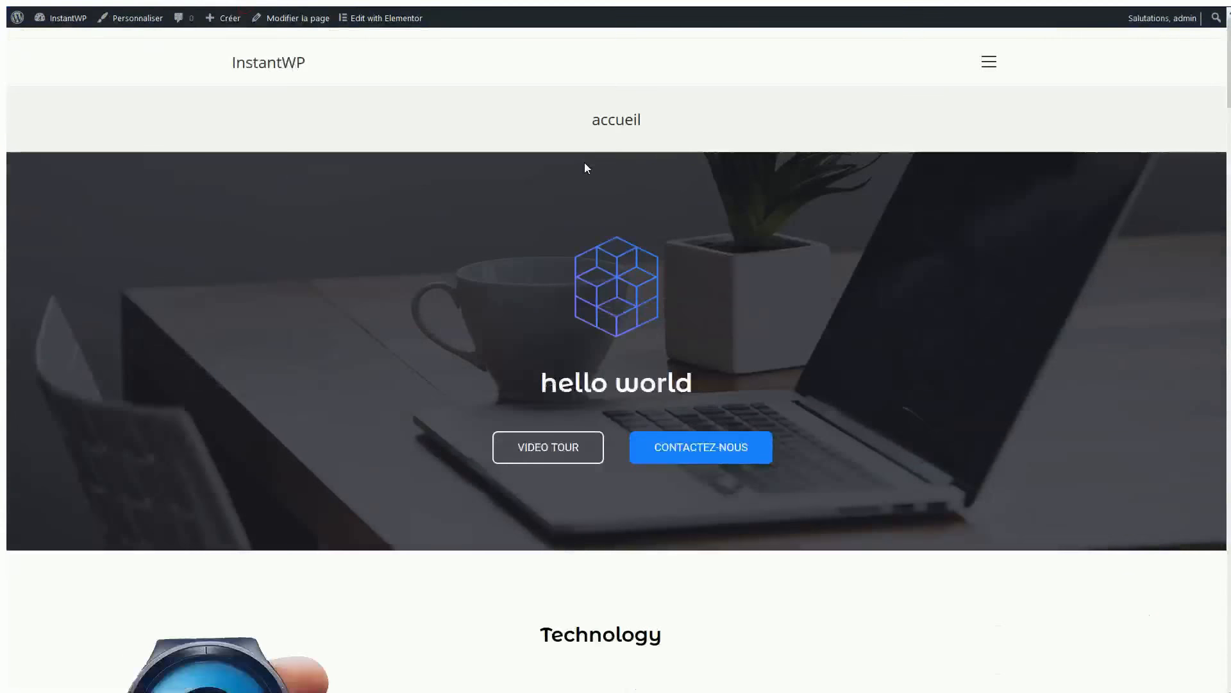
left_click_drag(696, 116, 555, 123)
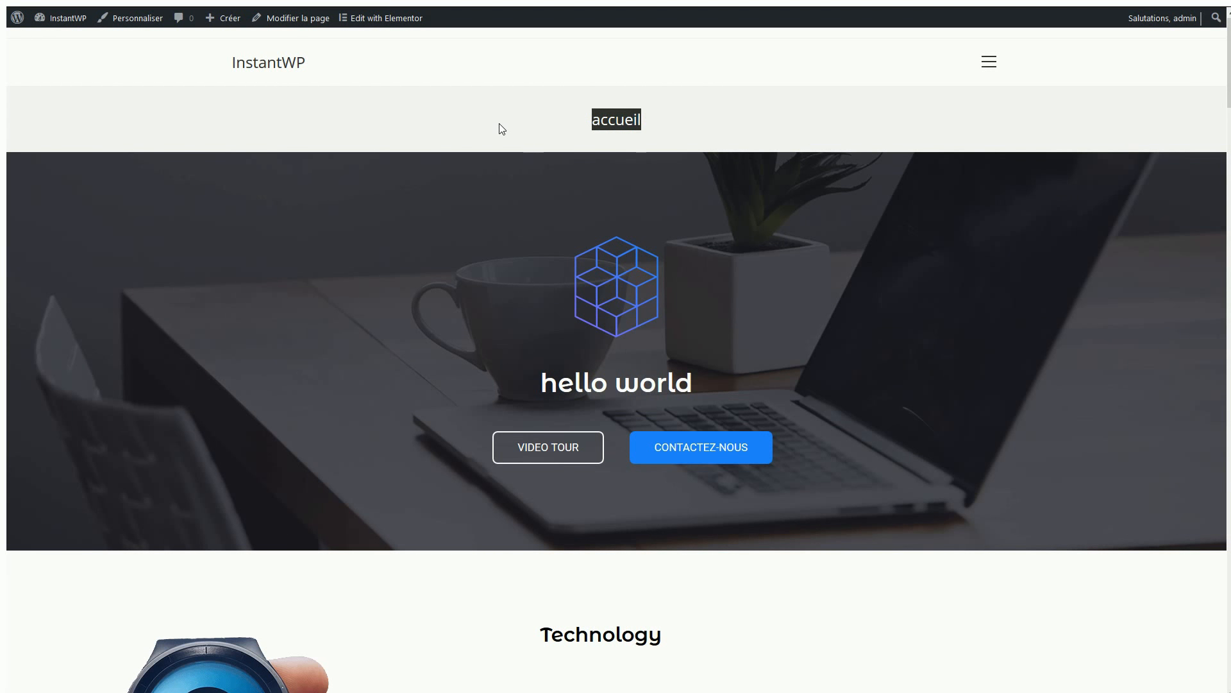
left_click(613, 117)
left_click_drag(569, 122, 710, 122)
left_click(435, 93)
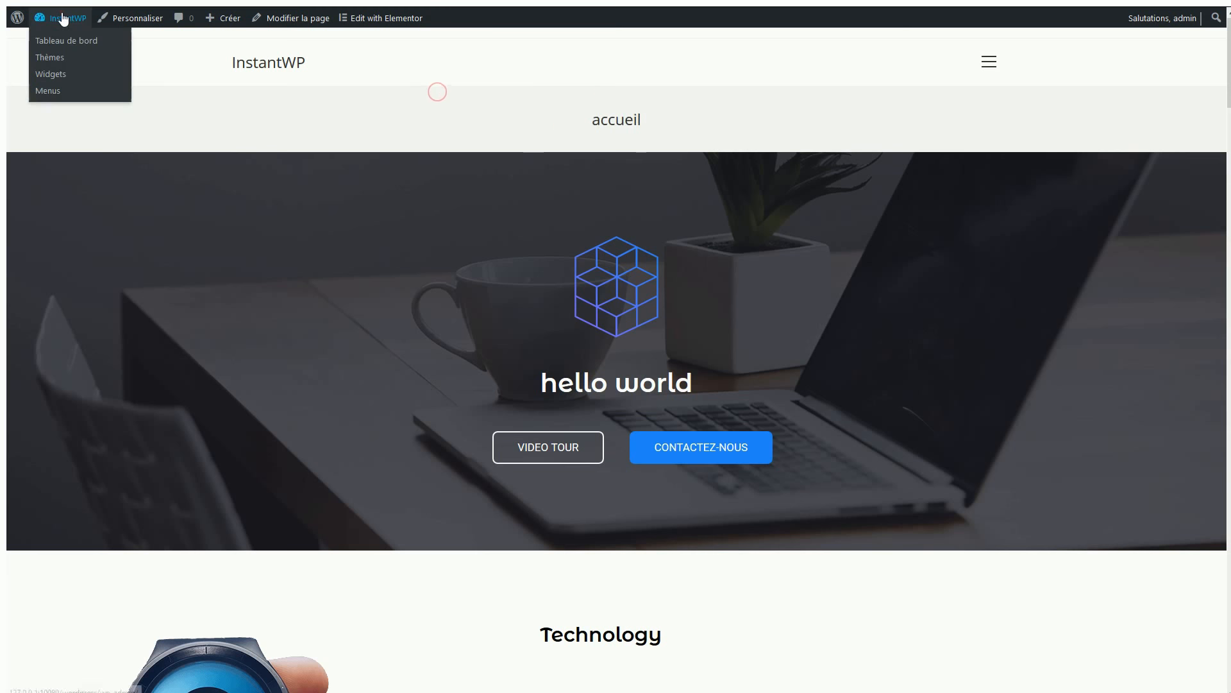
mouse_move(45, 18)
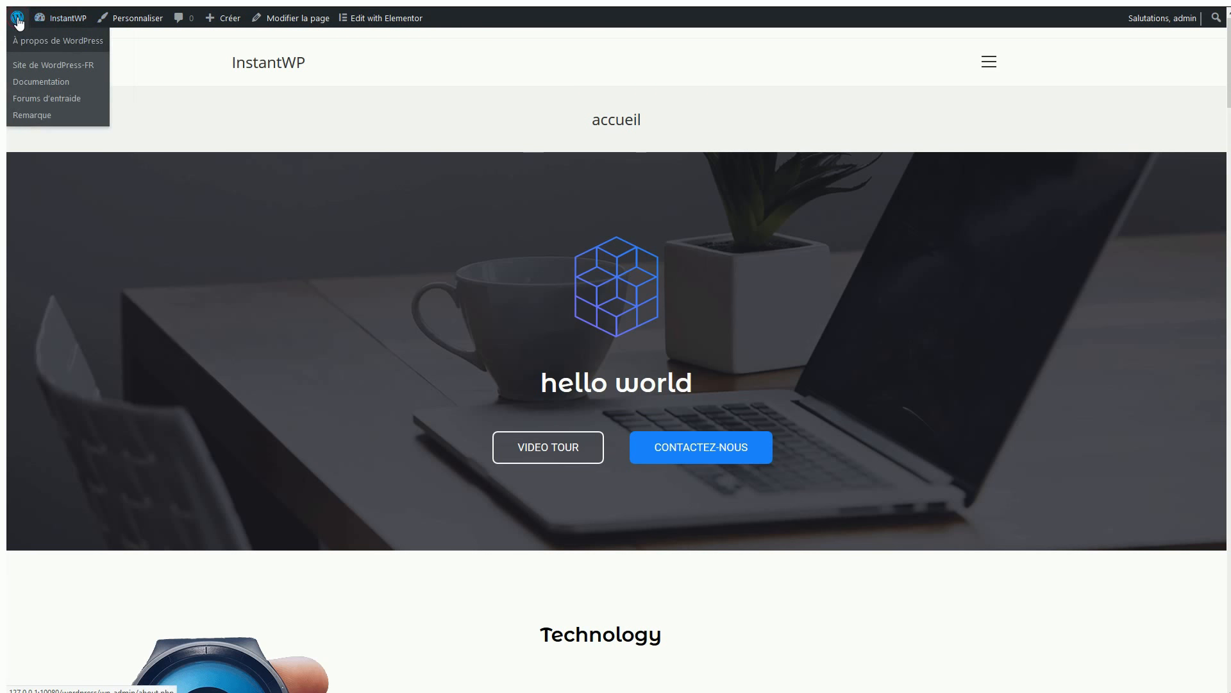
mouse_move(139, 18)
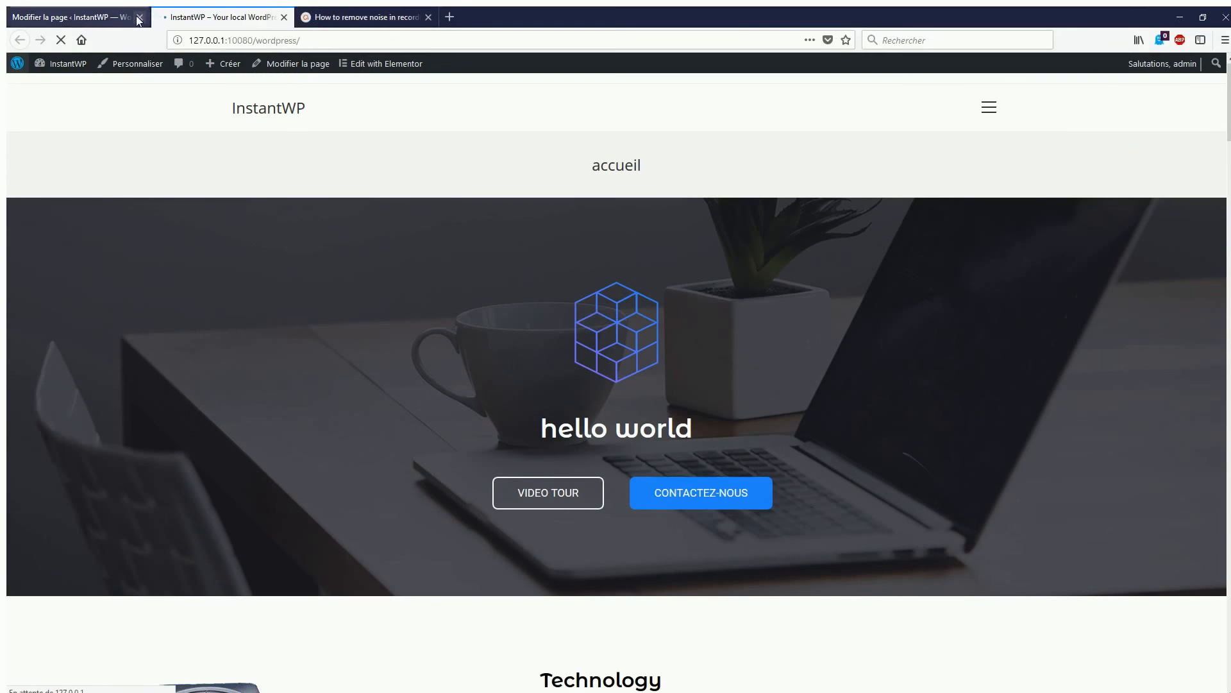
Return to the page editor, try disabling the page title display, and restore its Default option.
left_click(95, 15)
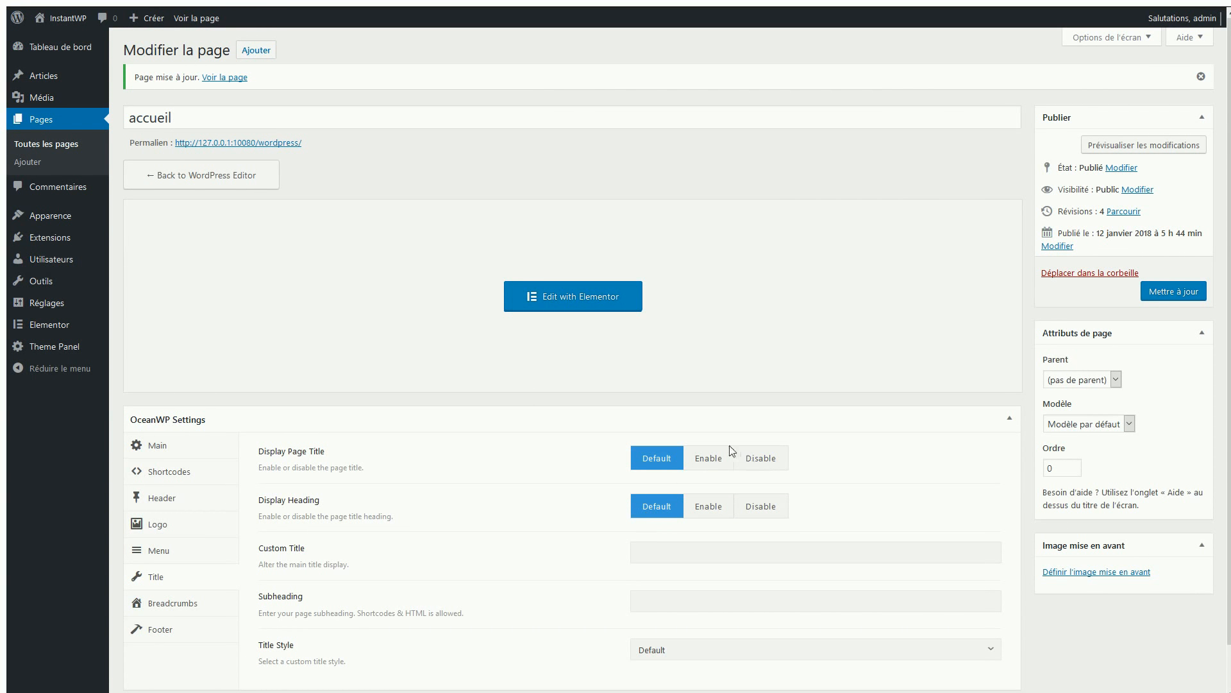
left_click(758, 461)
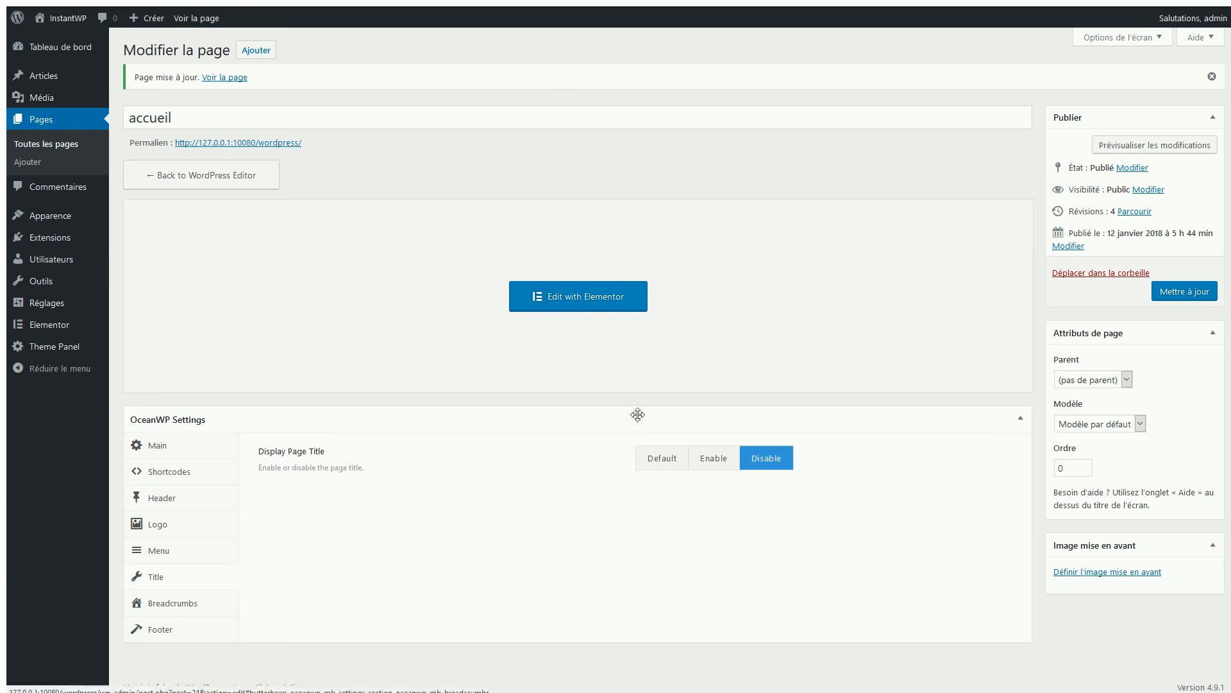
left_click(642, 459)
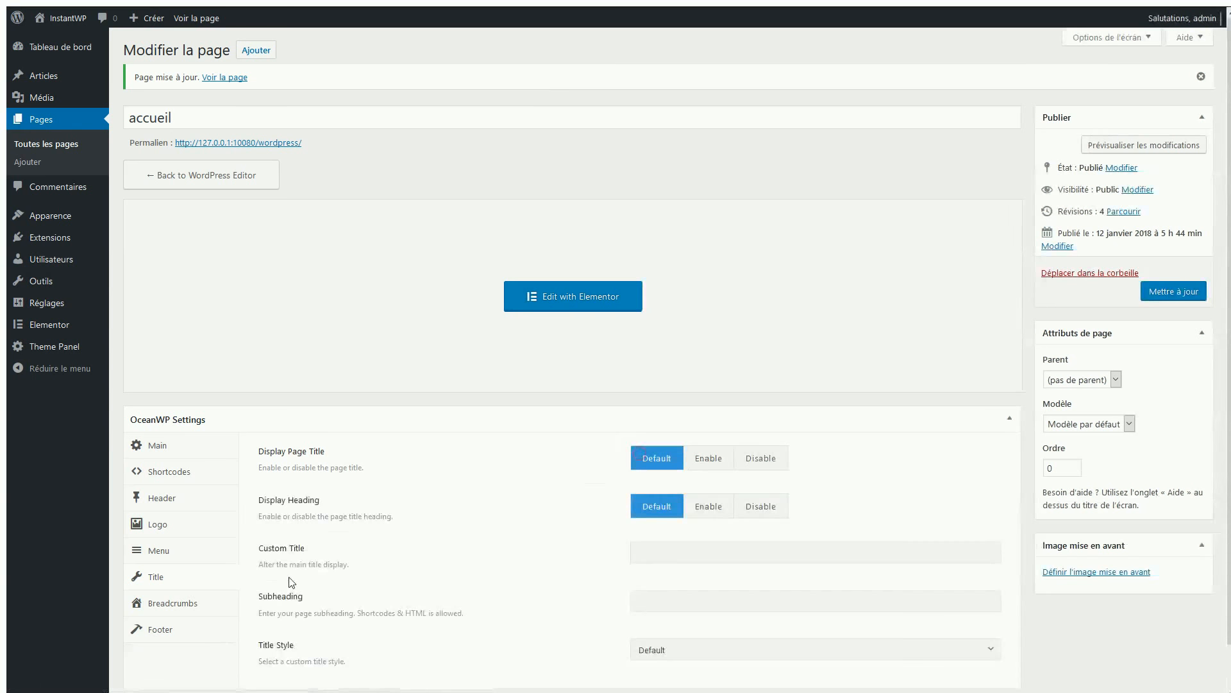
Disable the copyright area in the page's OceanWP footer settings and update the page.
left_click(165, 635)
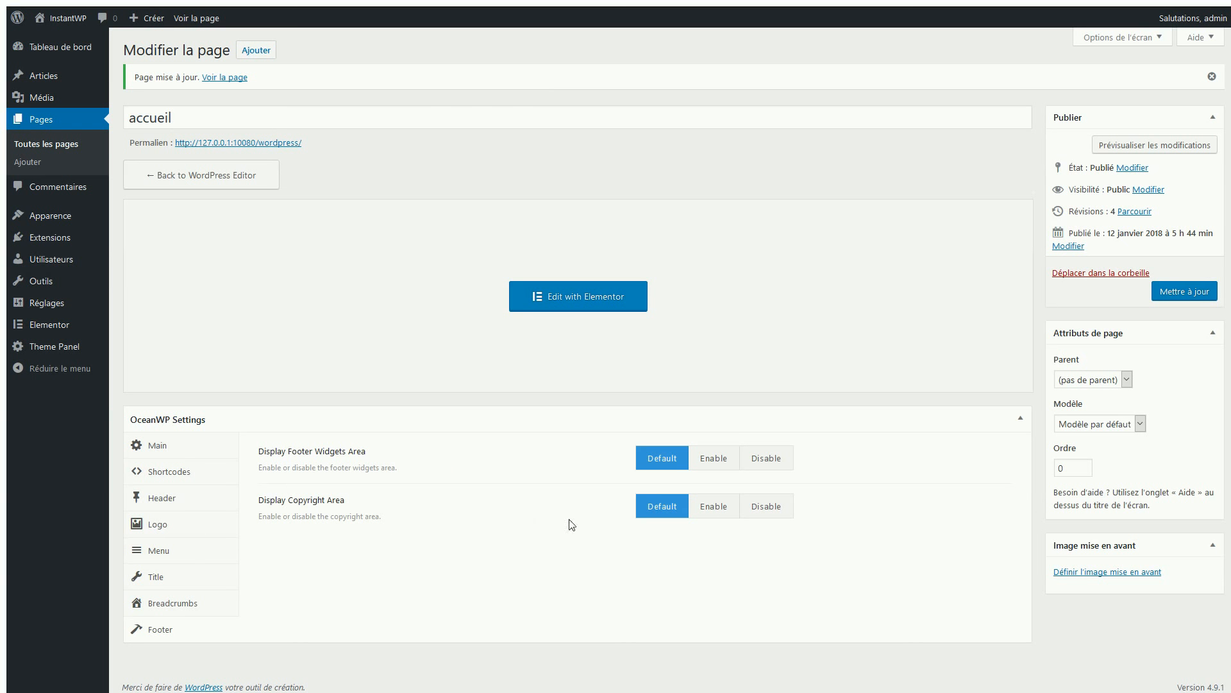
left_click(772, 508)
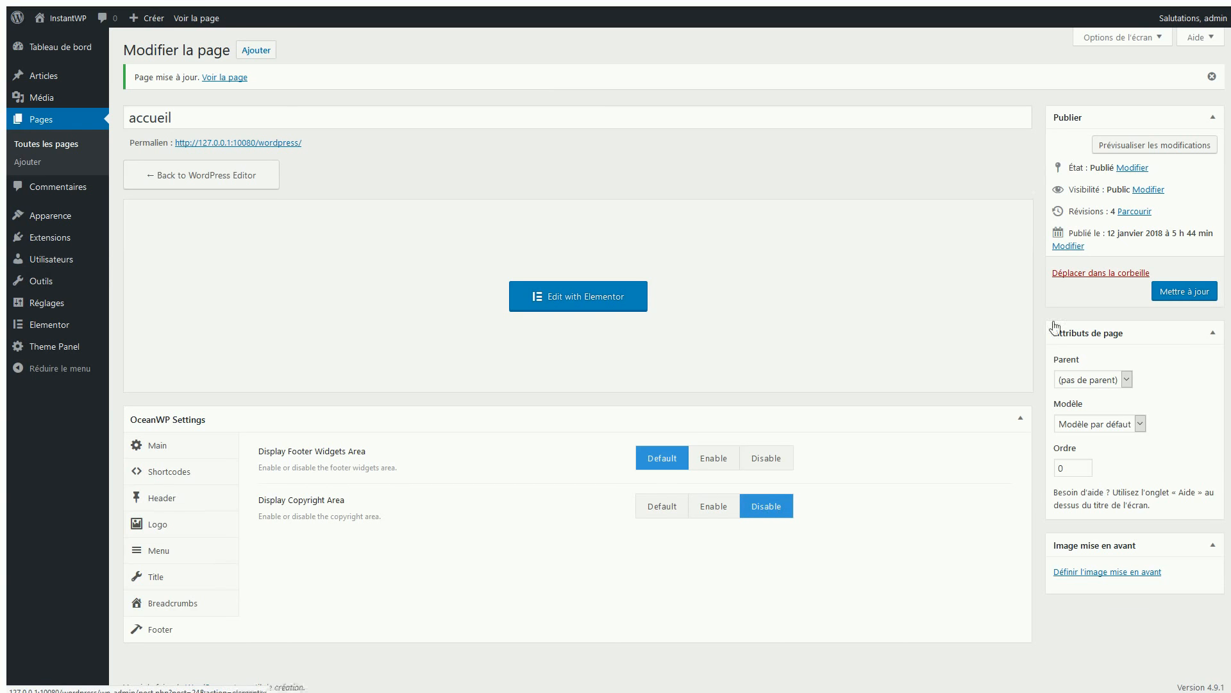
left_click(1187, 293)
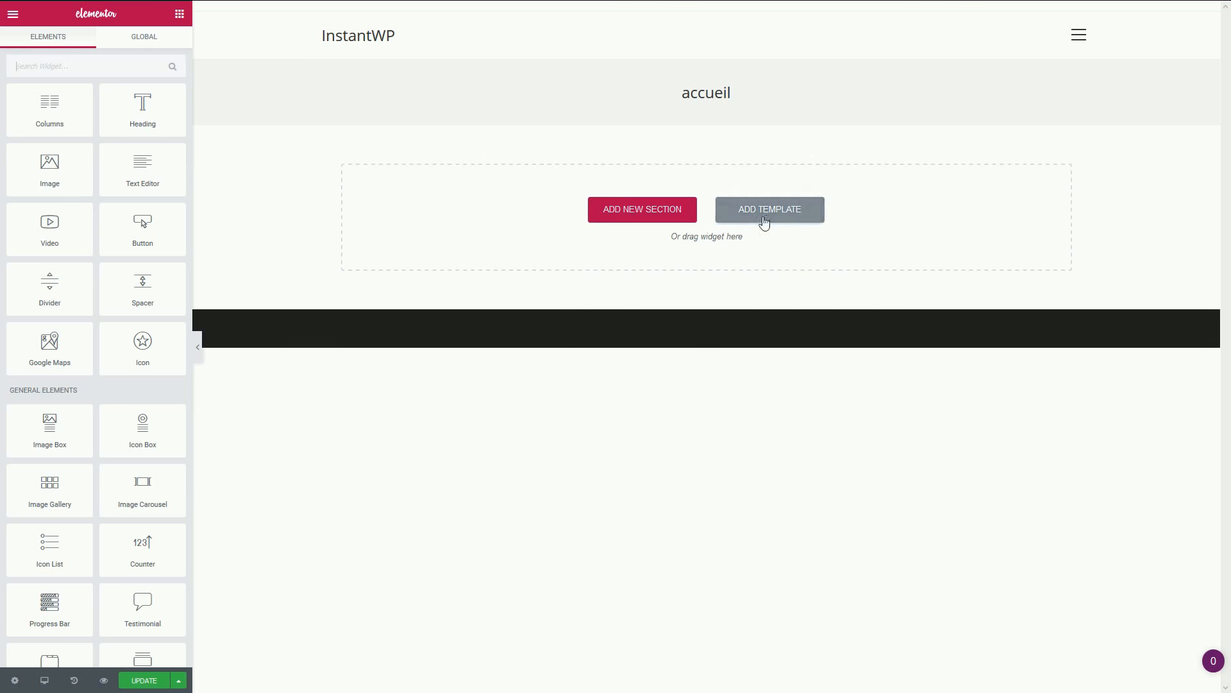
Insert the predesigned "Homepage – App" template from the Elementor library into the empty page.
left_click(633, 213)
left_click(1055, 191)
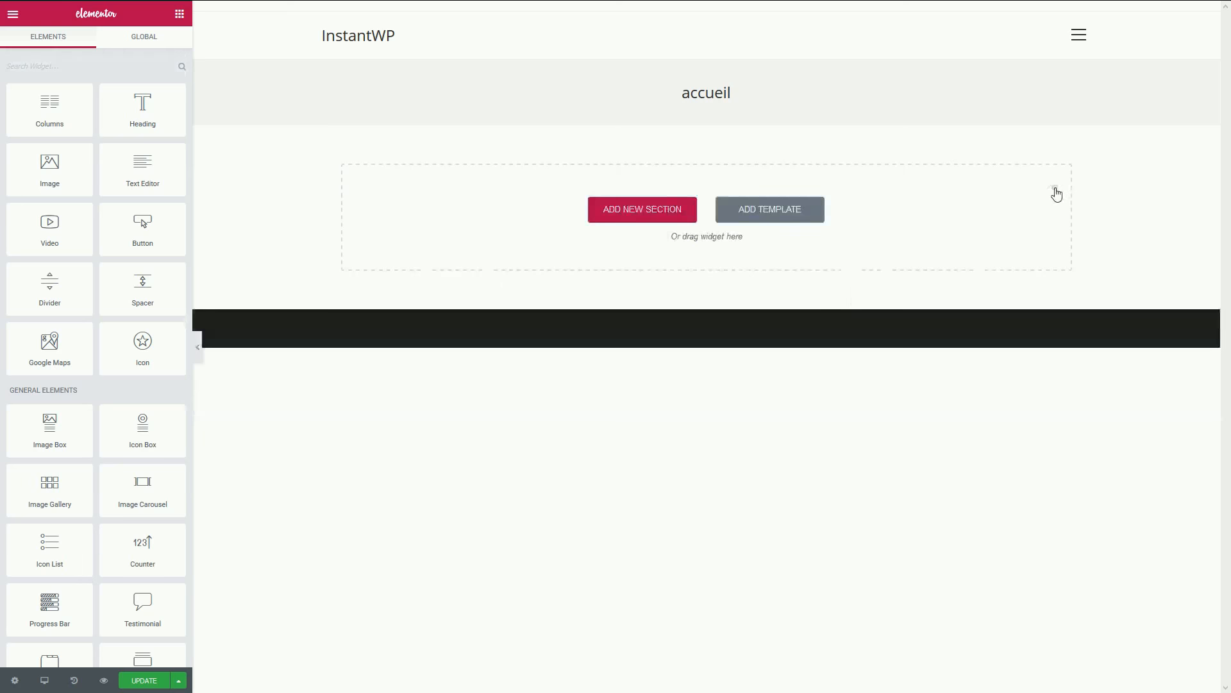
left_click(809, 214)
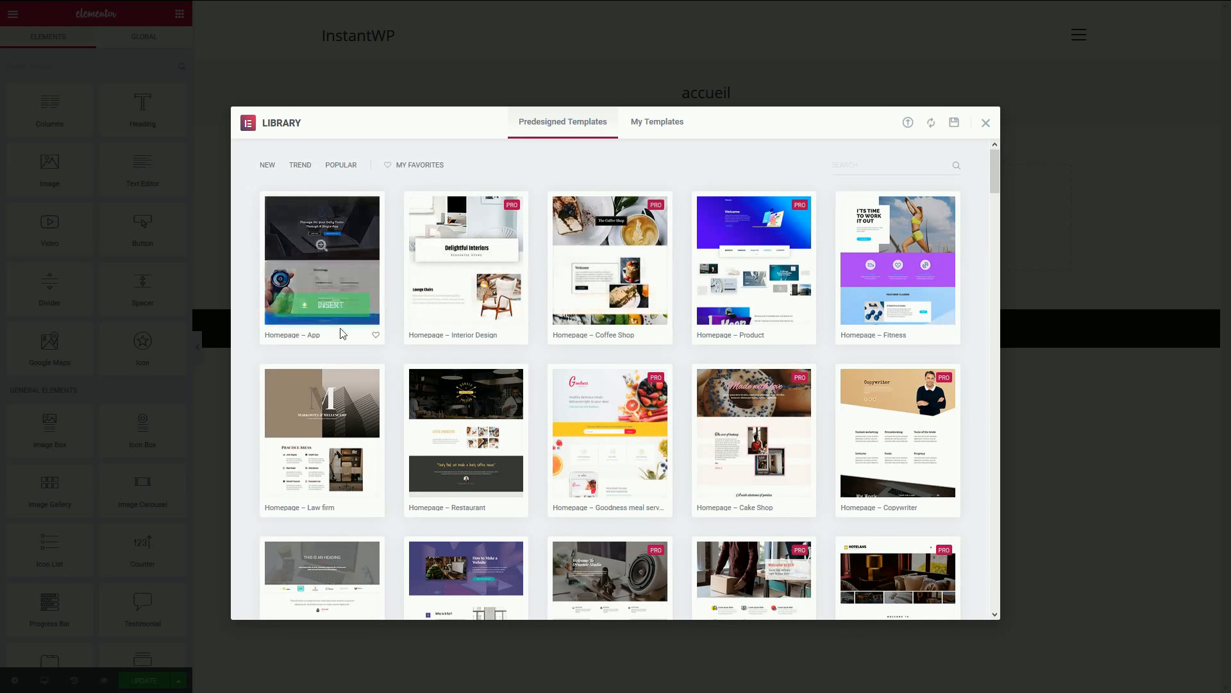
left_click(333, 306)
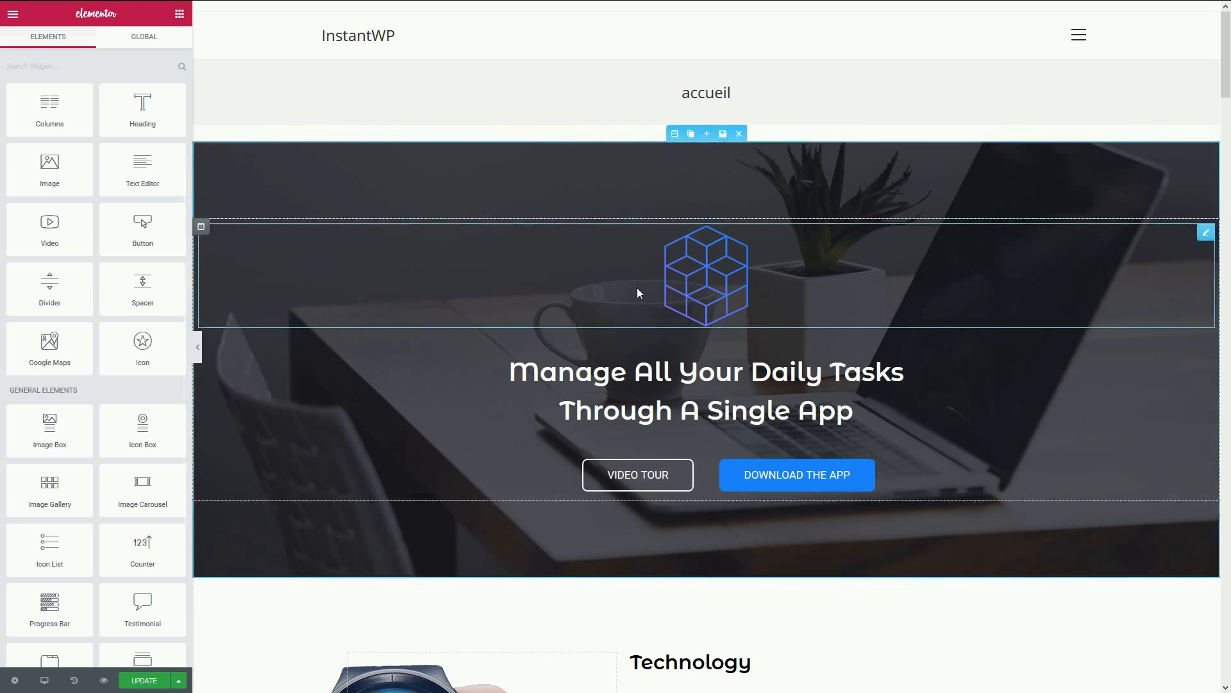
Review all the sections of the inserted template from the hero banner down to the footer area.
scroll(637, 291, "down", 10)
scroll(645, 292, "down", 20)
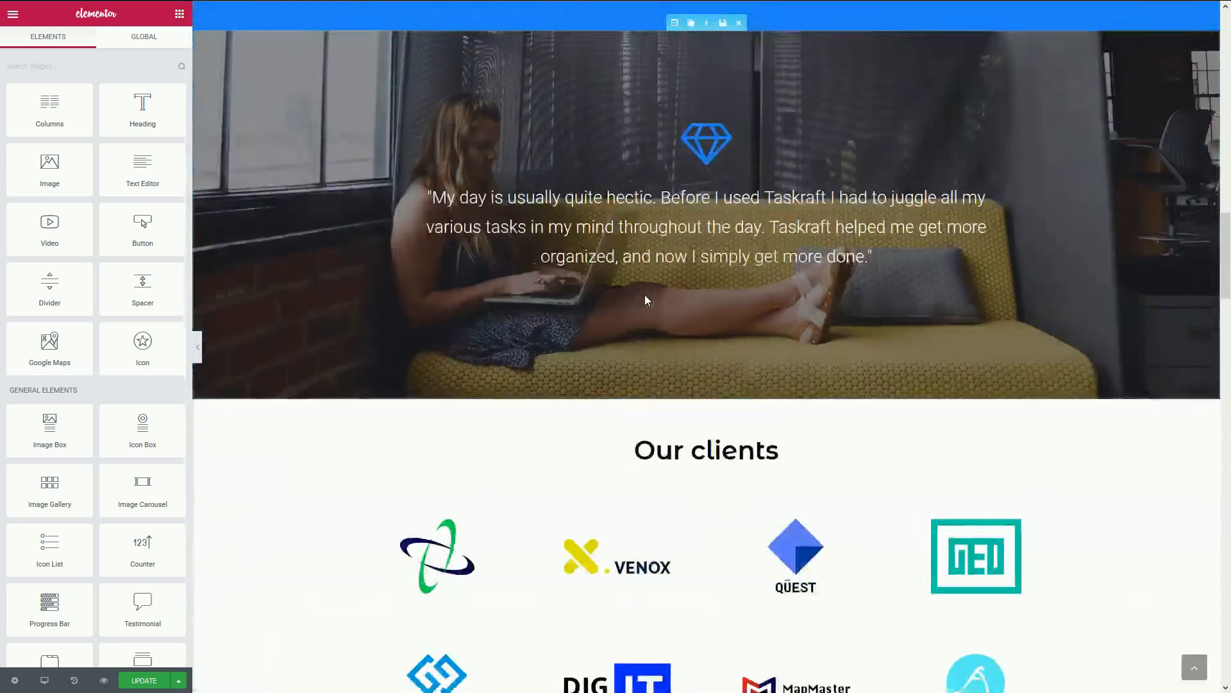
scroll(637, 305, "down", 20)
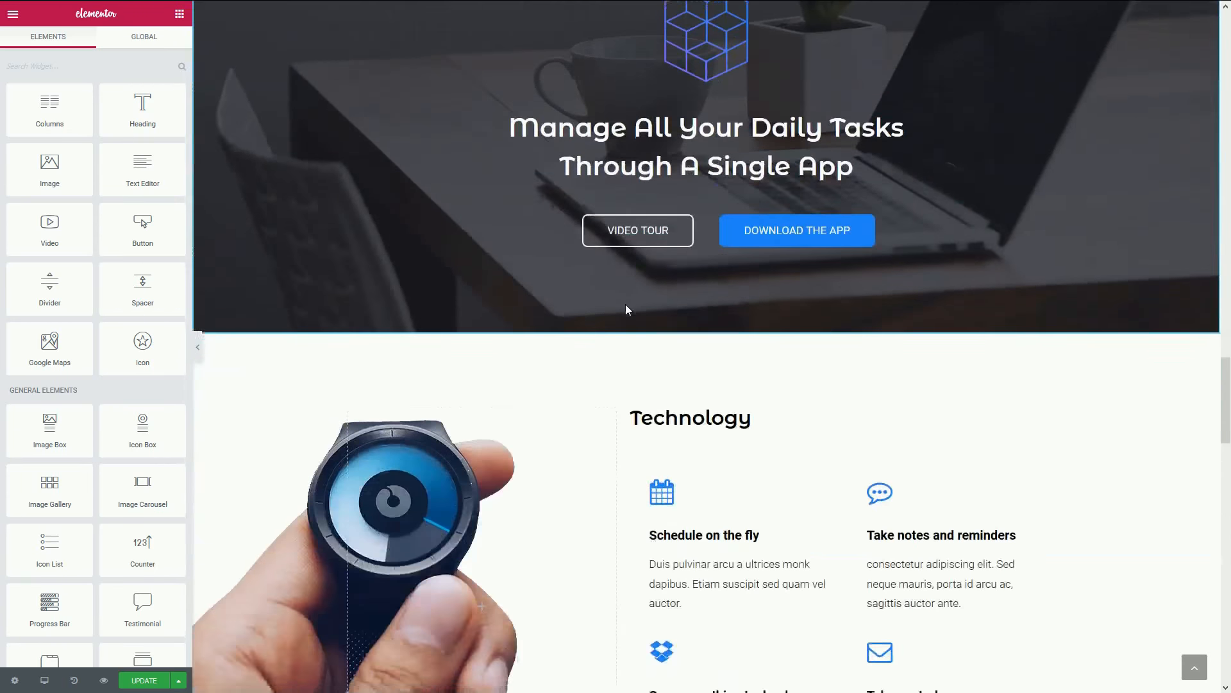
scroll(614, 309, "down", 17)
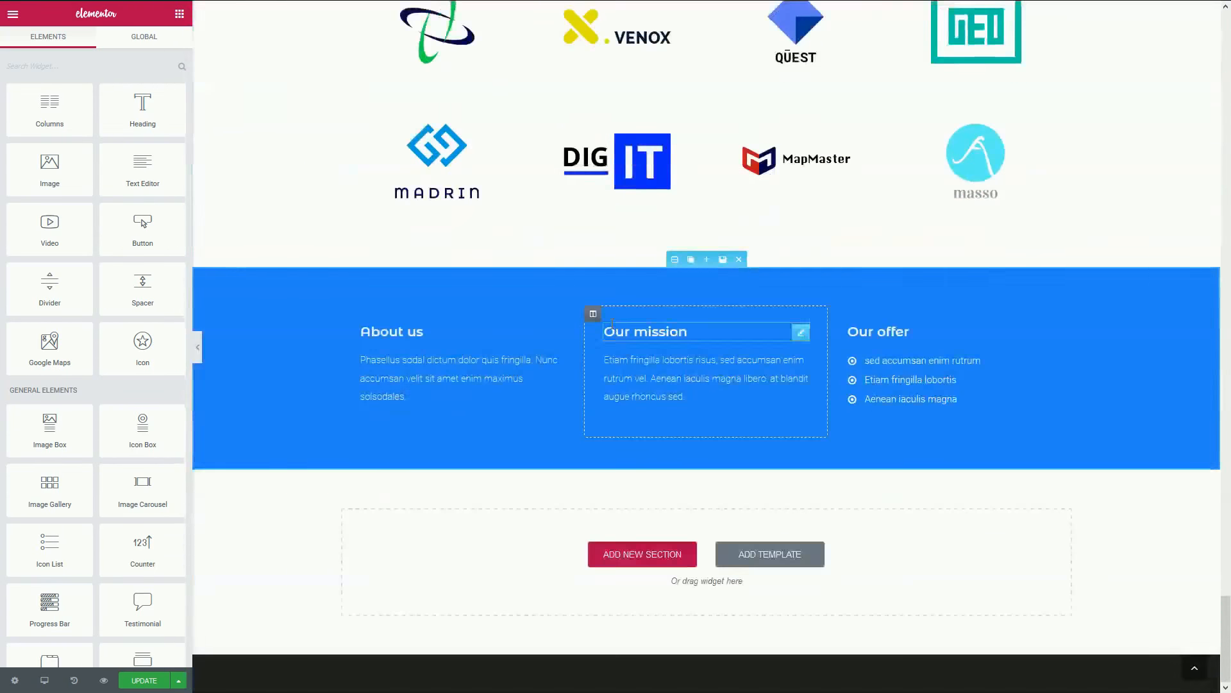
scroll(590, 284, "up", 19)
scroll(588, 285, "up", 20)
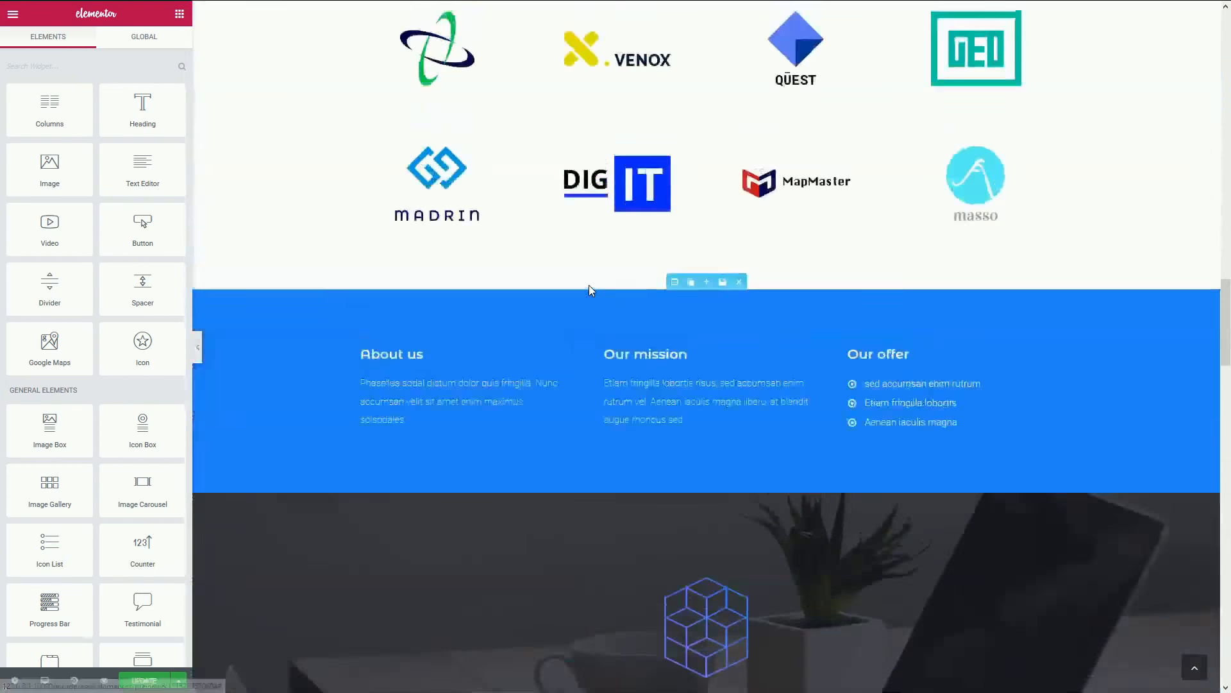
scroll(588, 284, "up", 15)
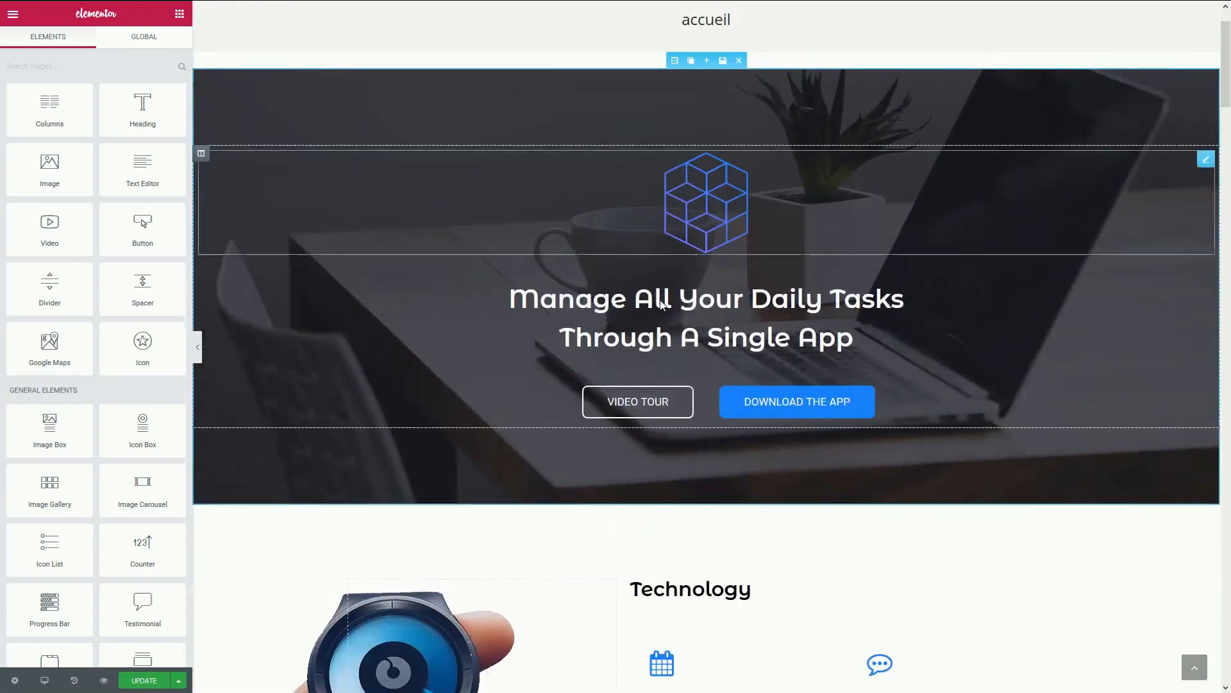
Replace the hero banner's heading text with "hello world".
left_click(568, 305)
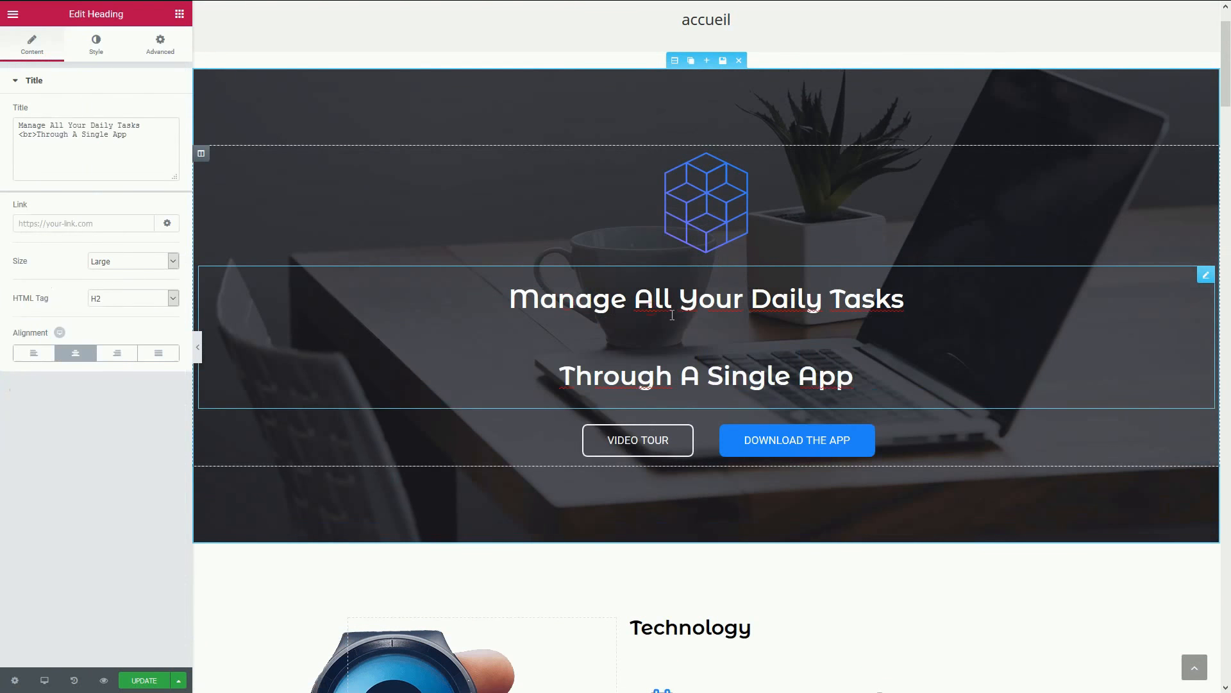
left_click_drag(852, 376, 515, 297)
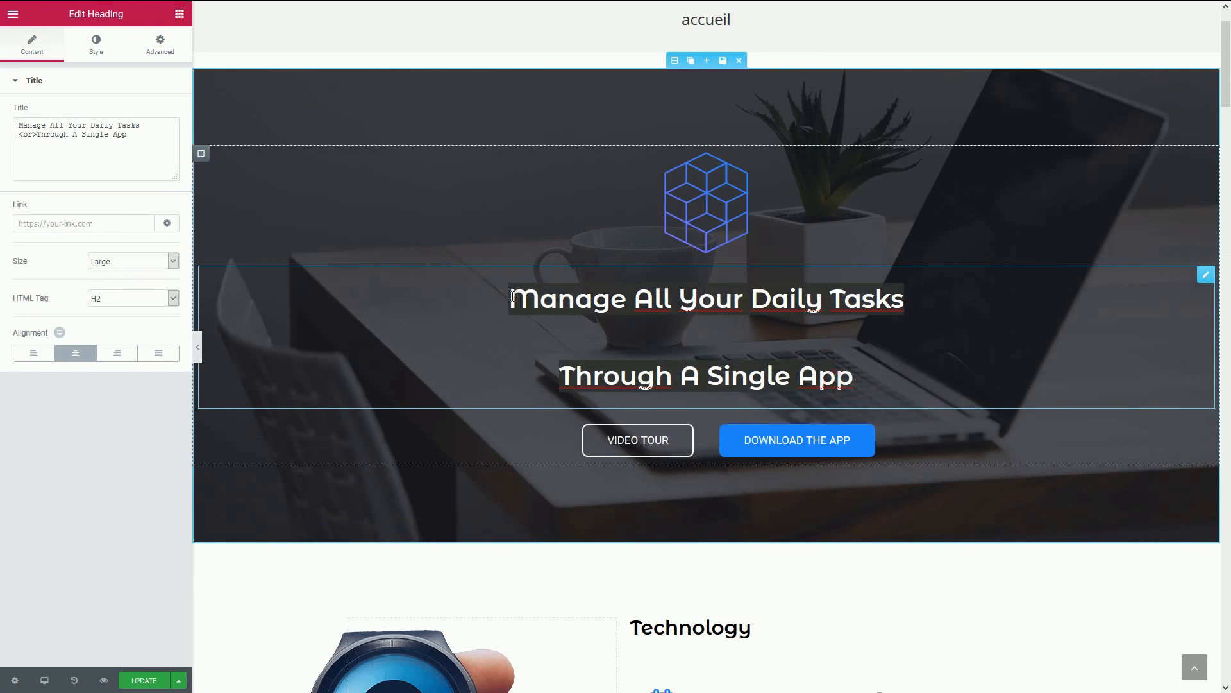
type("phello worldp")
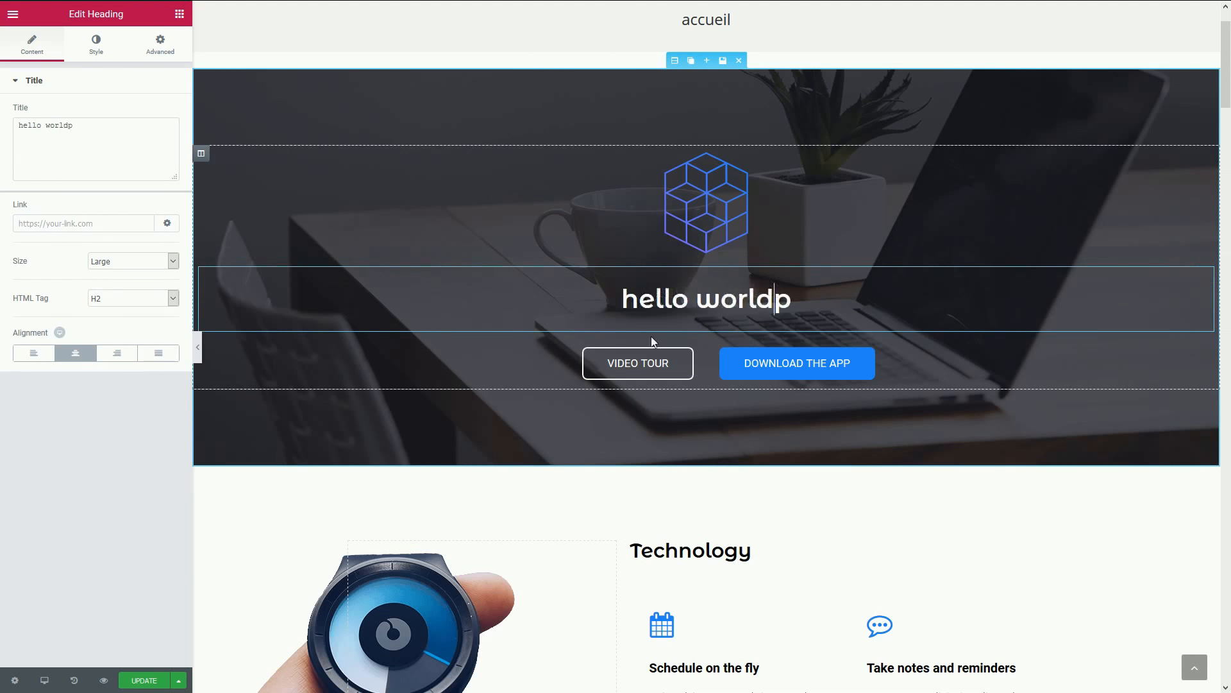
key("Delete")
Replace the hero banner's "download the app" button text with "contactez-nous".
left_click(695, 218)
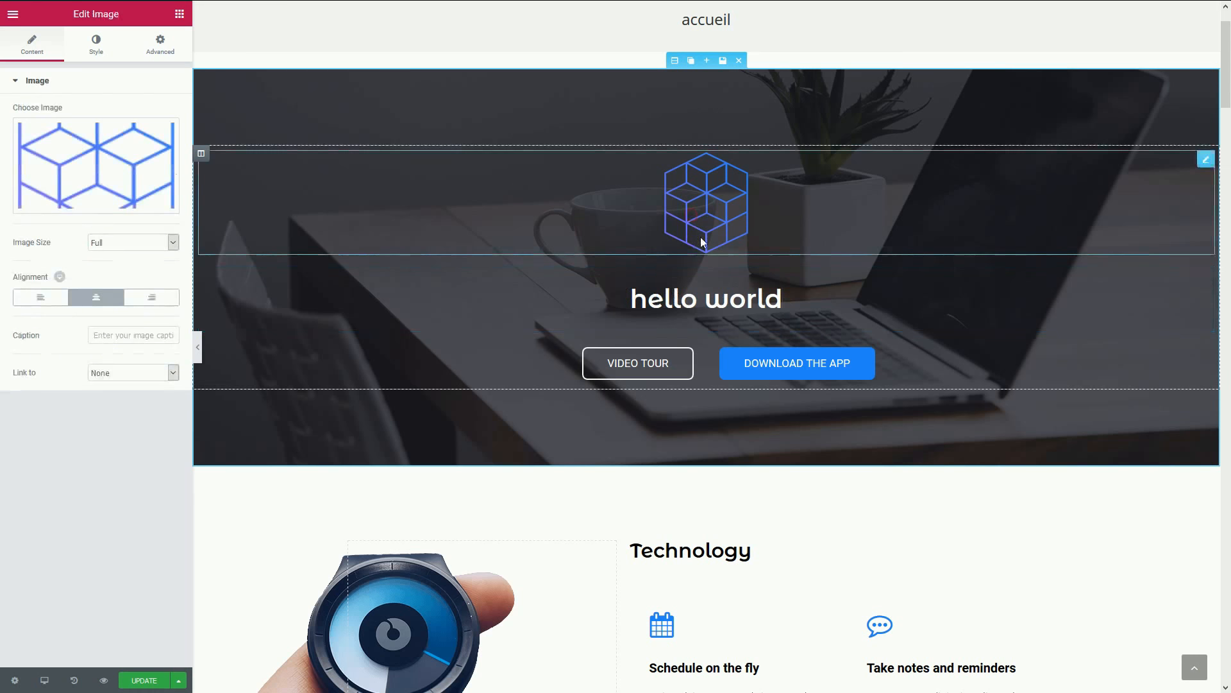
left_click(778, 375)
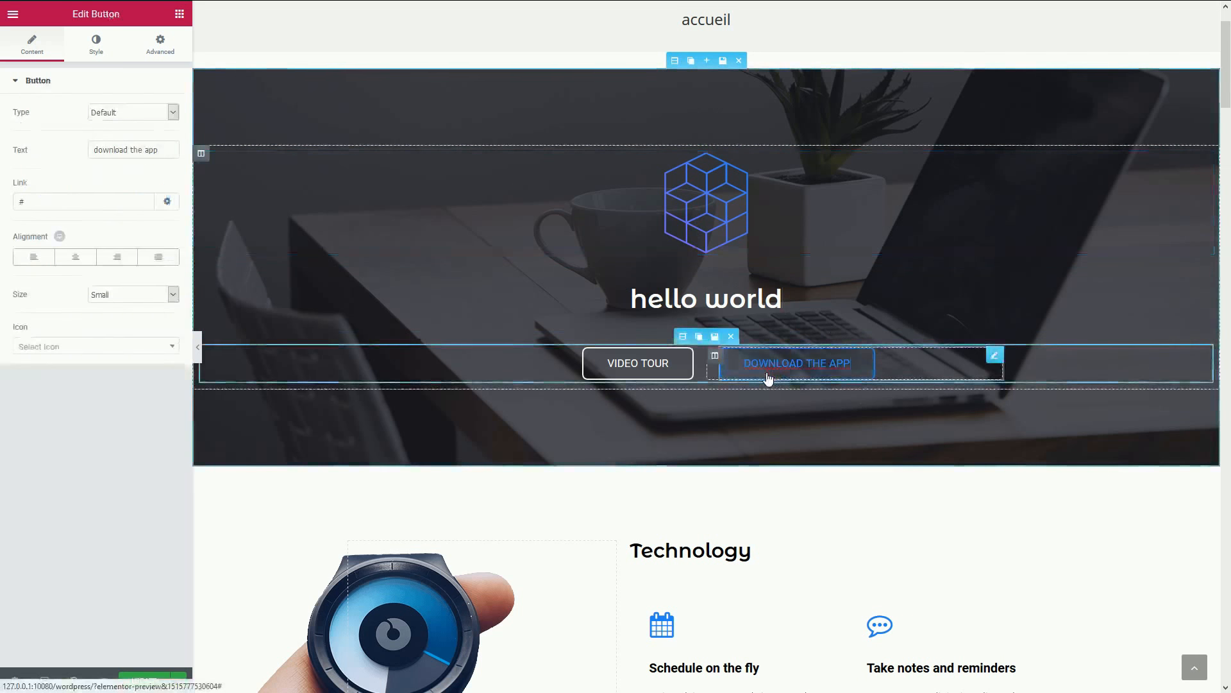
left_click(118, 116)
left_click(32, 132)
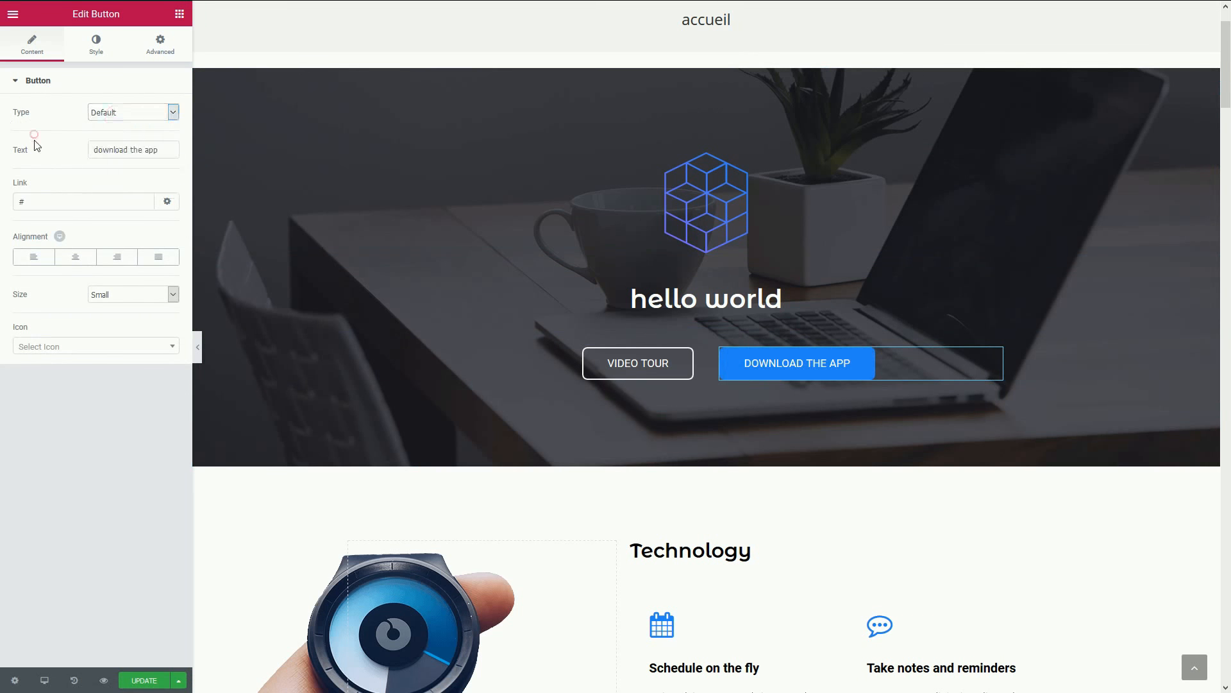
left_click(138, 148)
triple_click(170, 152)
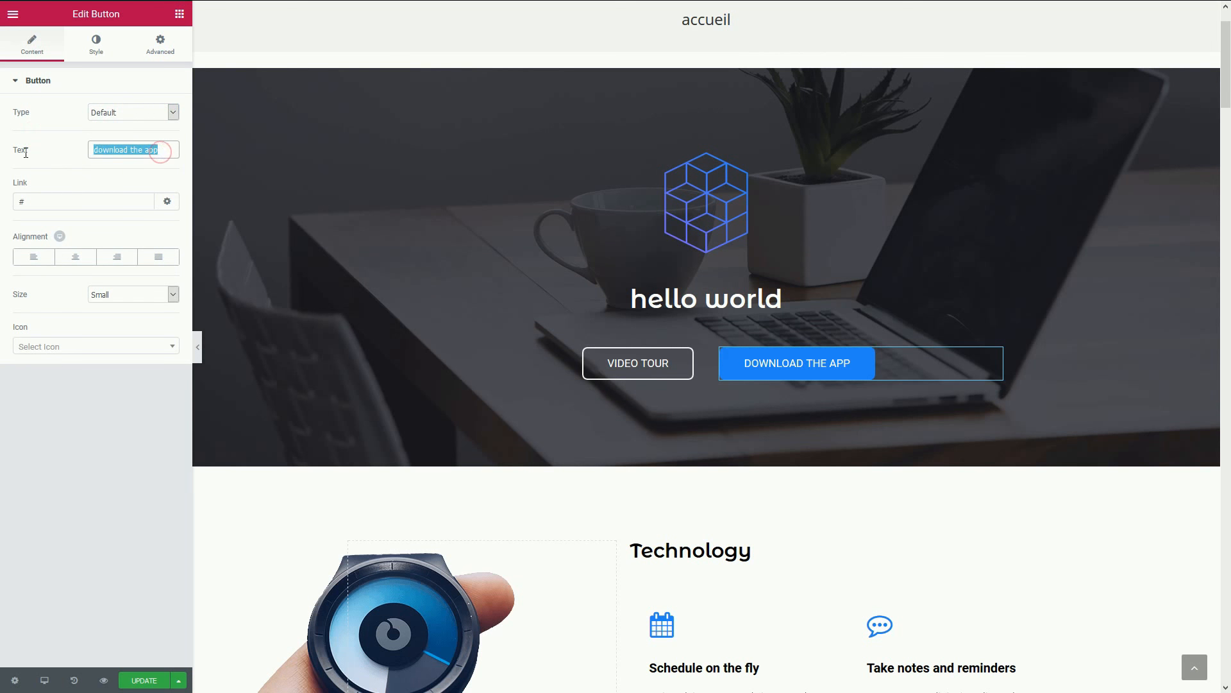
key("BackSpace")
type("co")
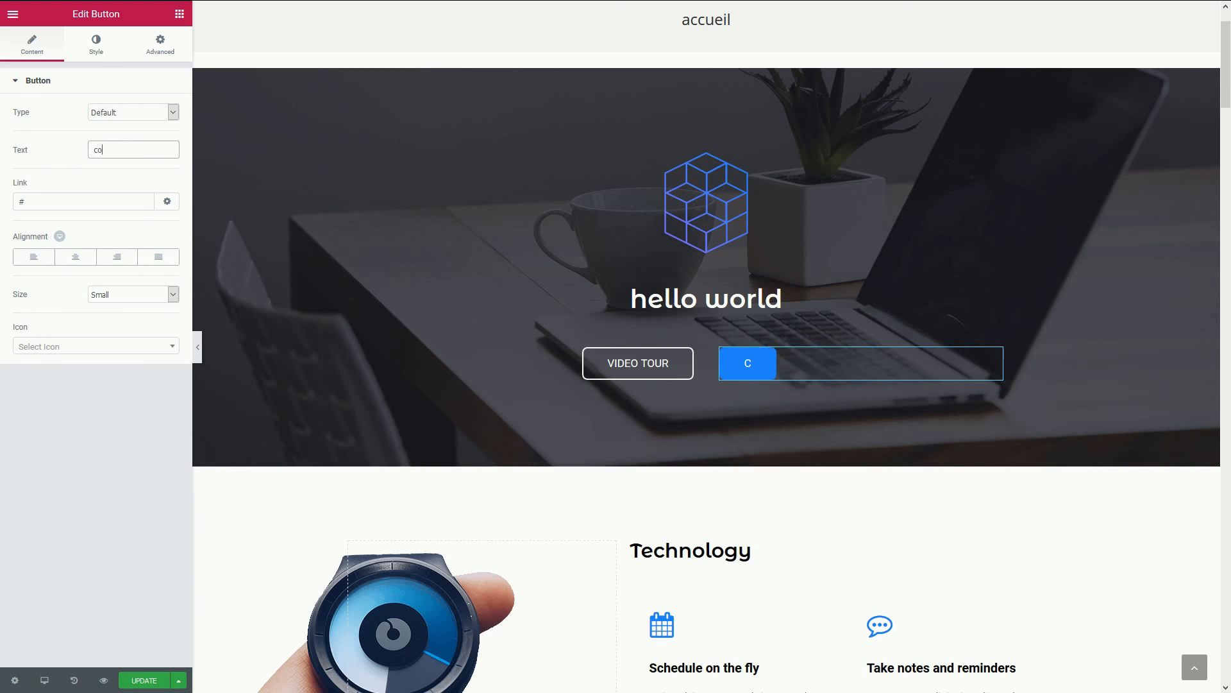
type("ntactez-nous")
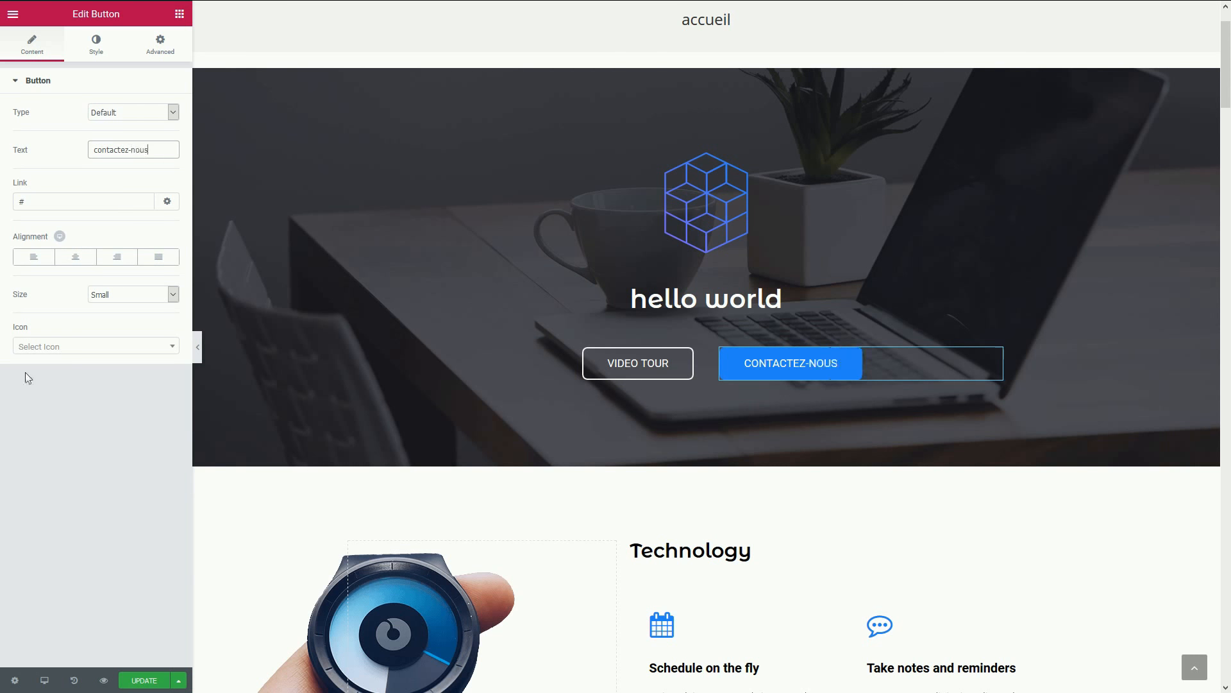
left_click(209, 546)
scroll(297, 541, "up", 1)
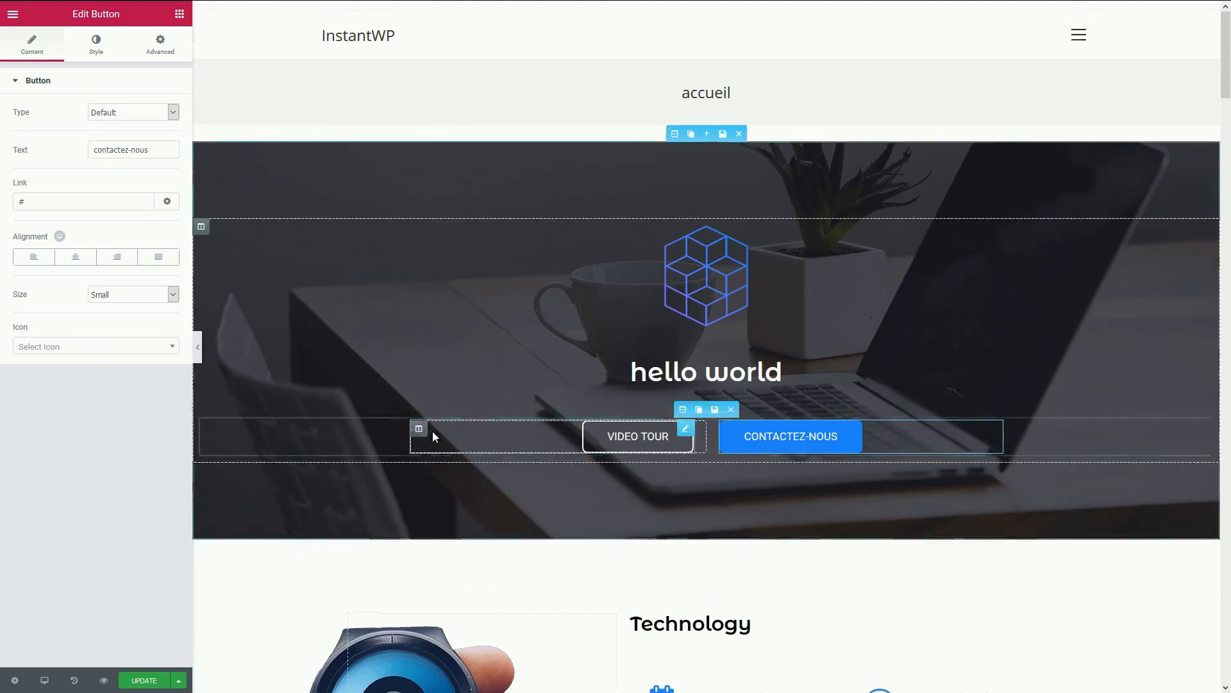
Update the page in Elementor and exit to the WordPress dashboard.
left_click(140, 681)
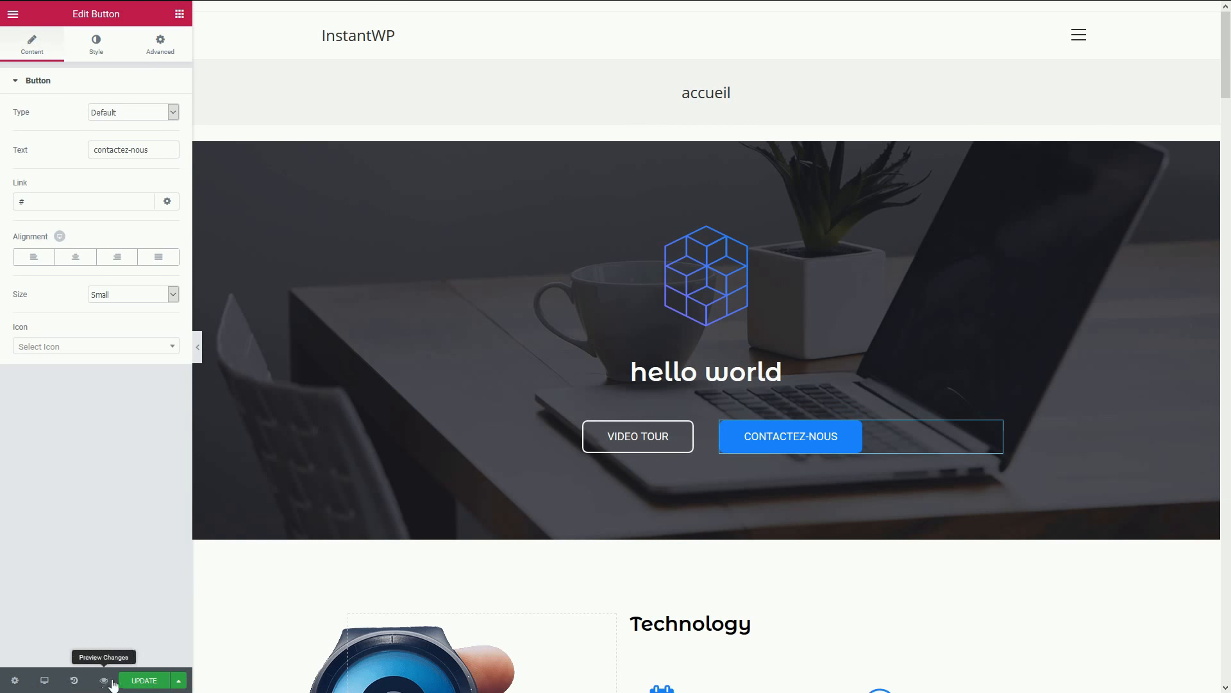
left_click(24, 685)
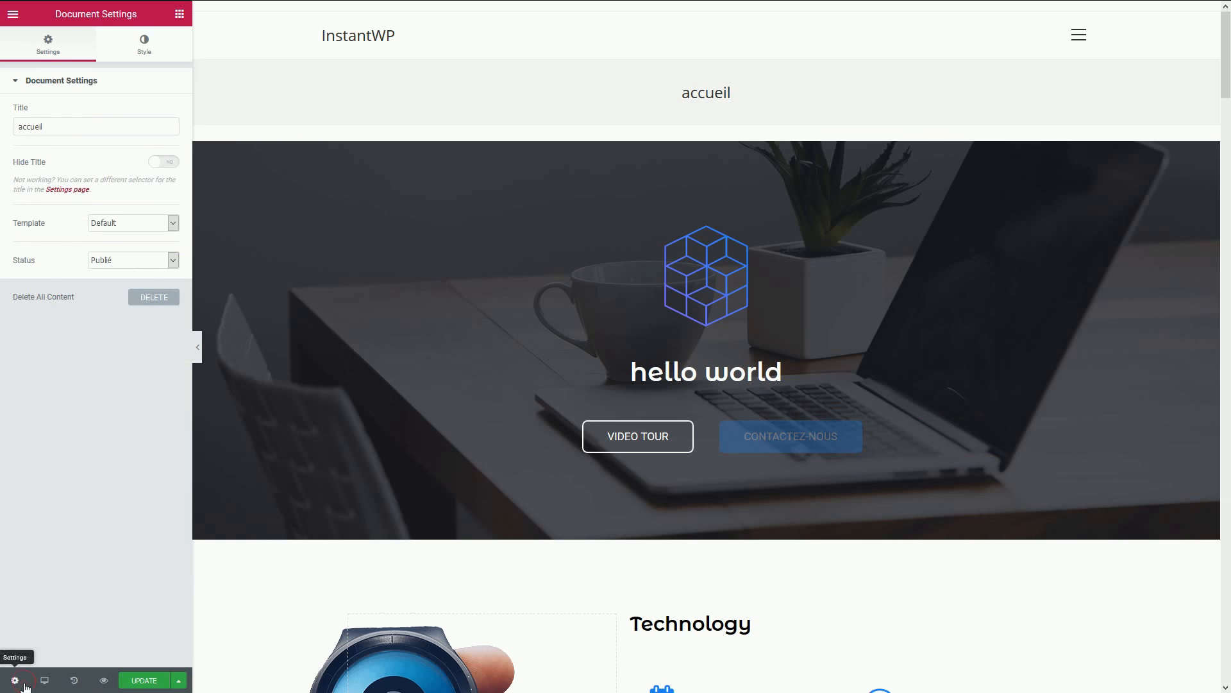
left_click(178, 680)
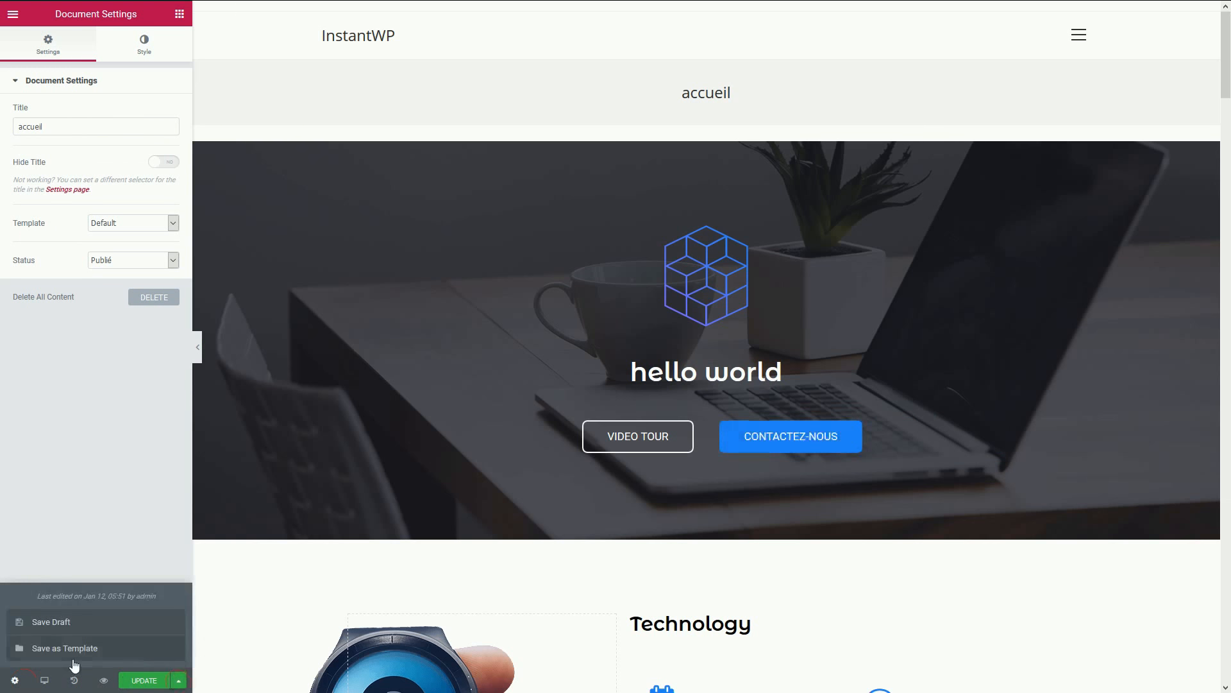
left_click(177, 12)
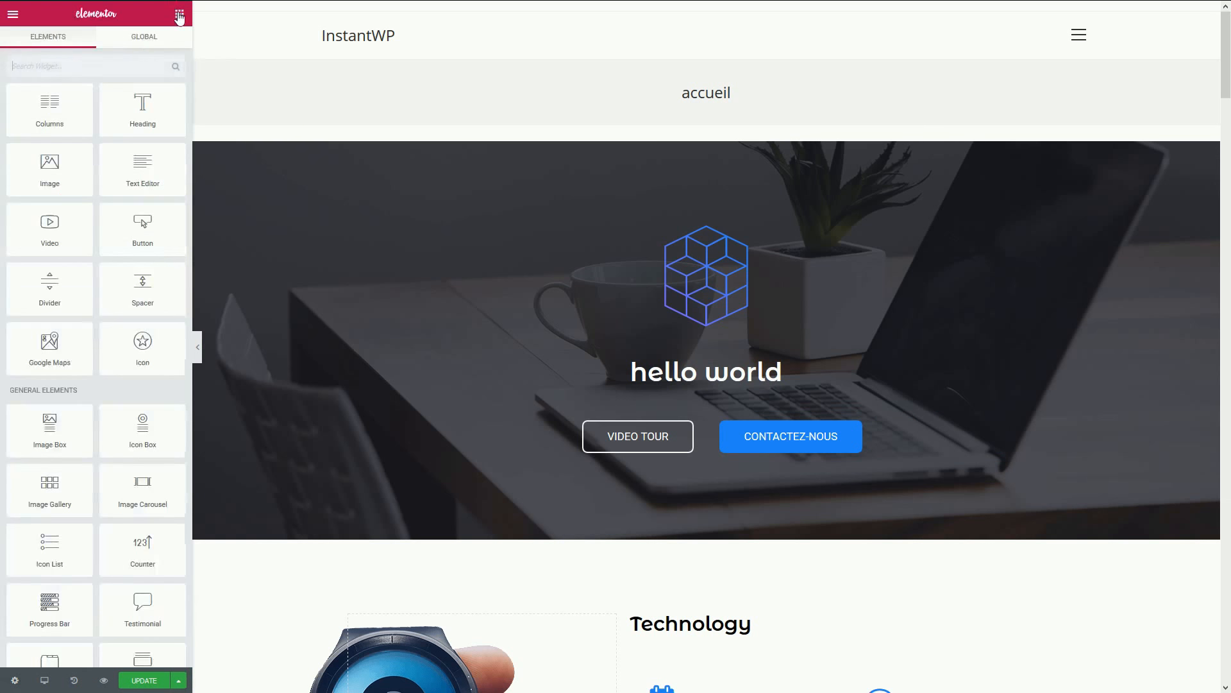
key("F11")
left_click(14, 62)
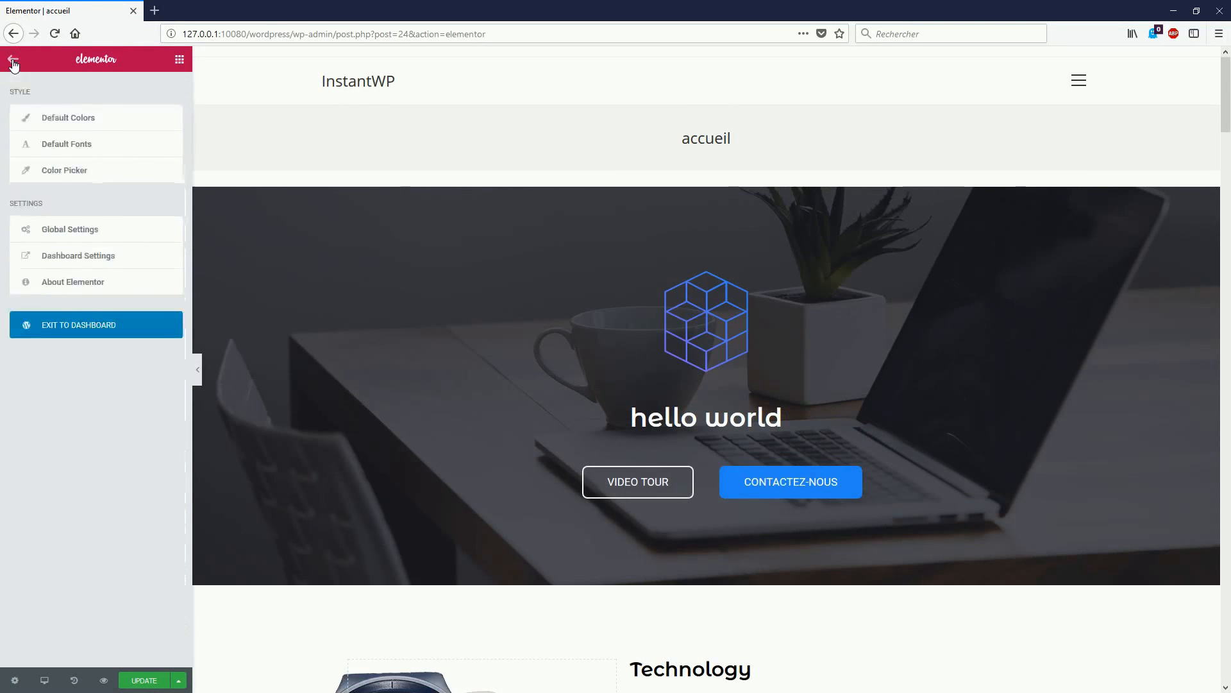
key("F11")
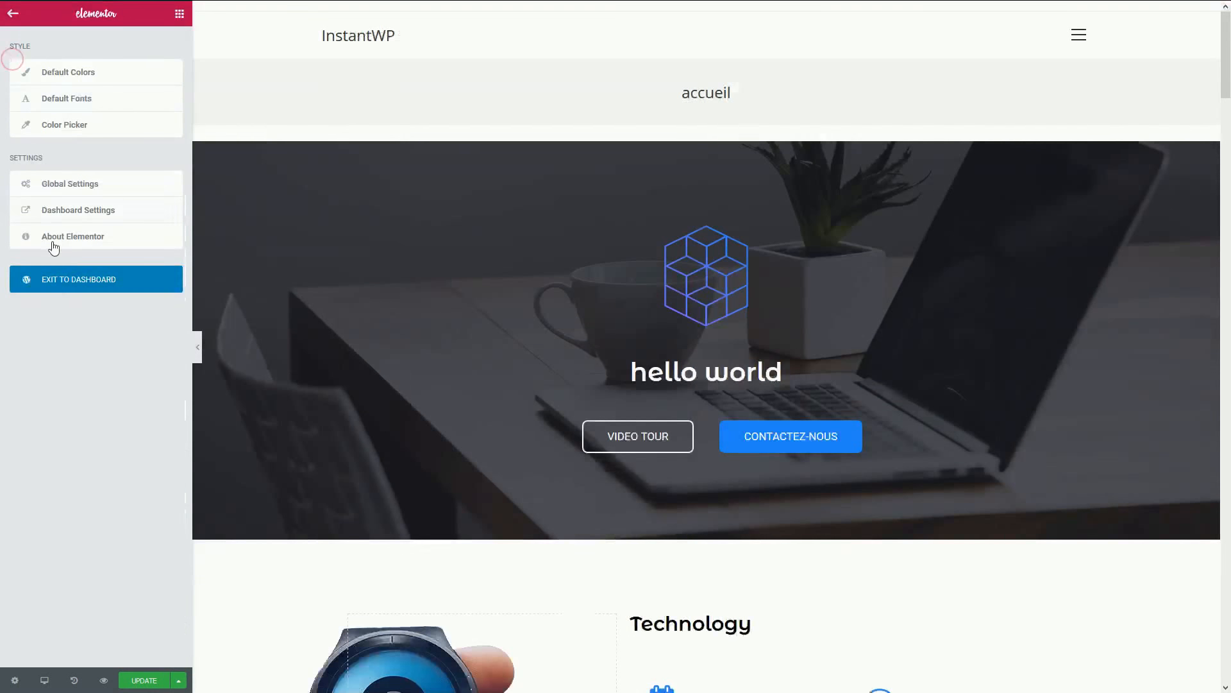
left_click(80, 291)
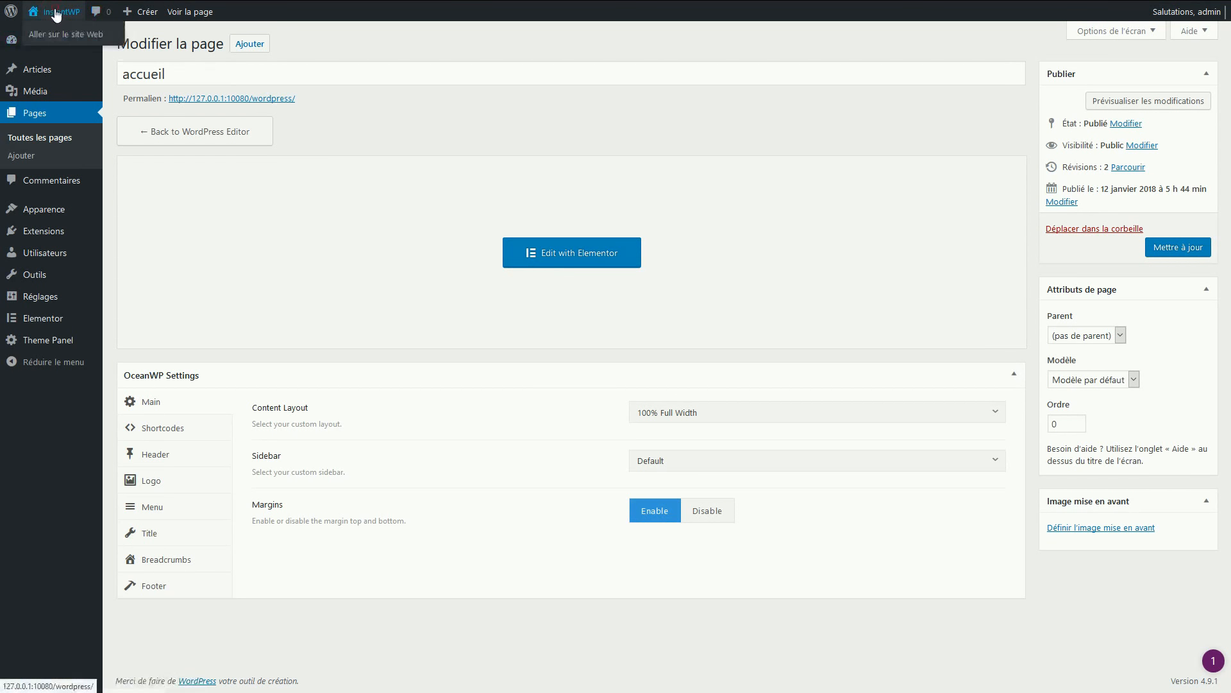
Update the "accueil" page in the WordPress page editor and visit the public site.
left_click(55, 35)
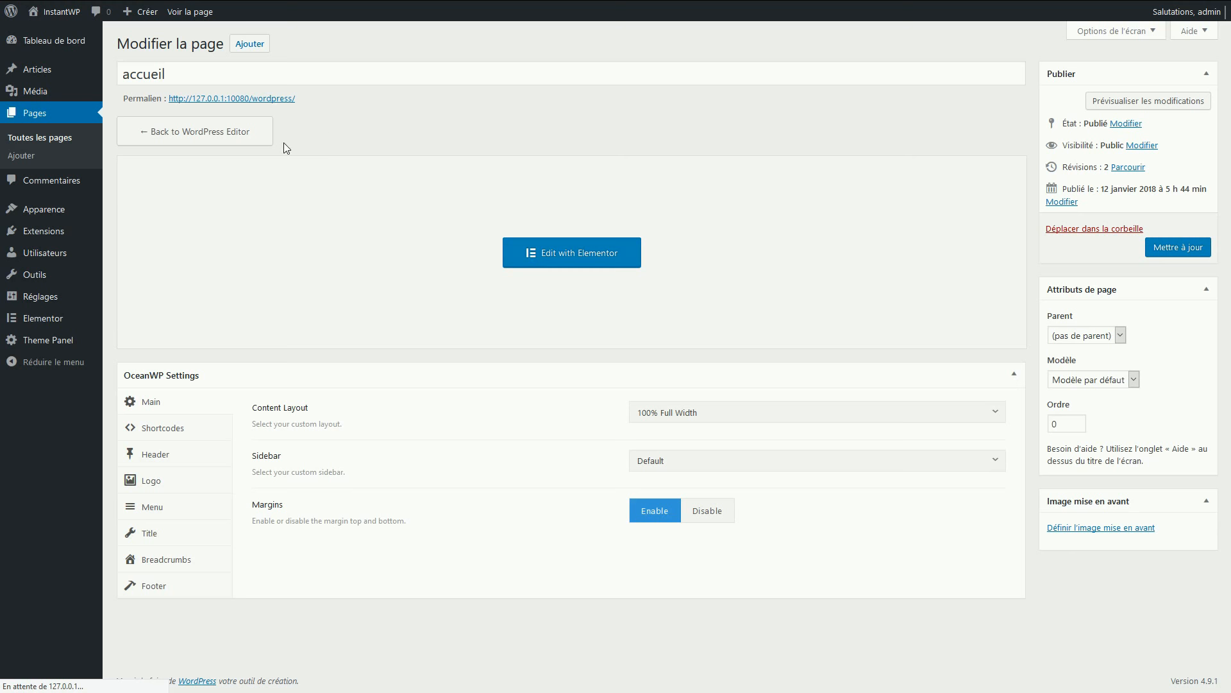
mouse_move(50, 16)
left_click(1172, 249)
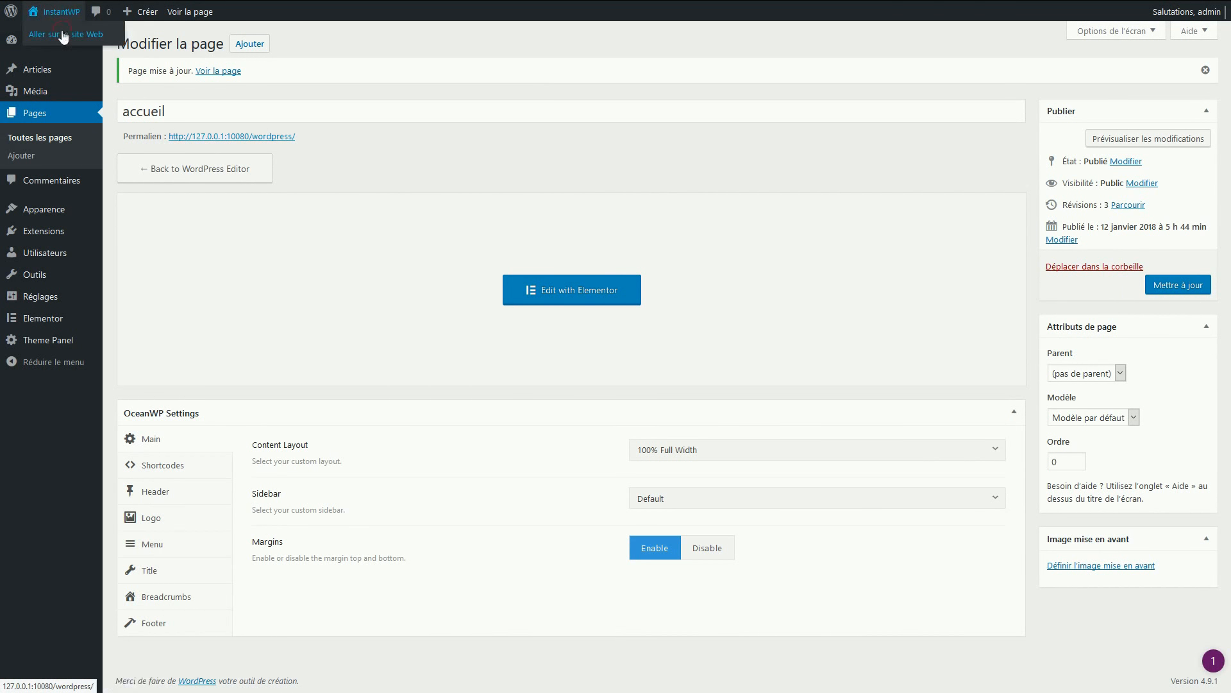
left_click(63, 35)
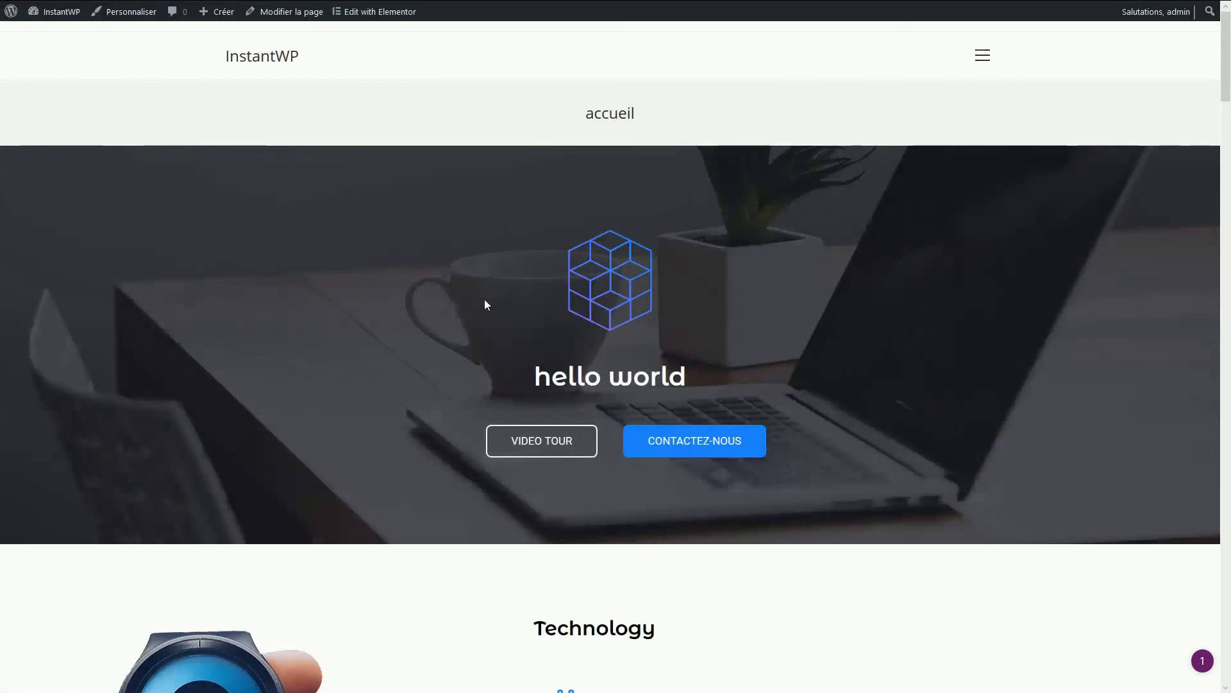
Review the public homepage from the hero banner down to its end and check the header's navigation menu.
scroll(484, 300, "down", 20)
scroll(472, 324, "down", 20)
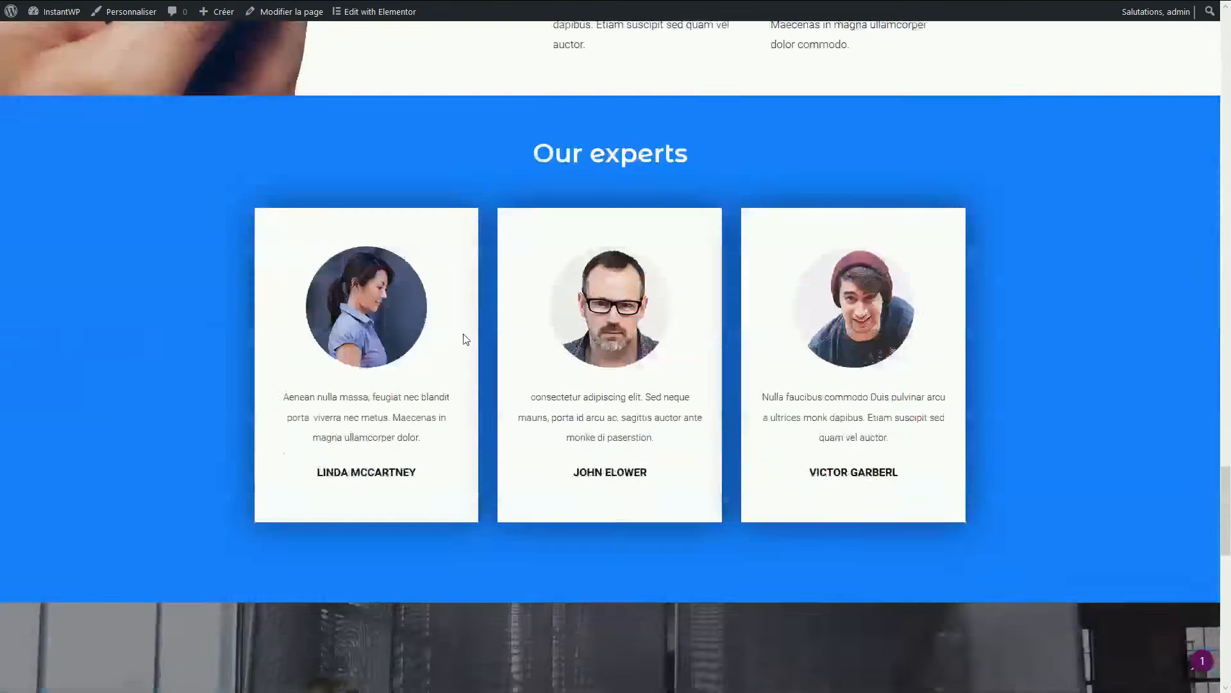
scroll(465, 338, "down", 14)
scroll(464, 335, "up", 20)
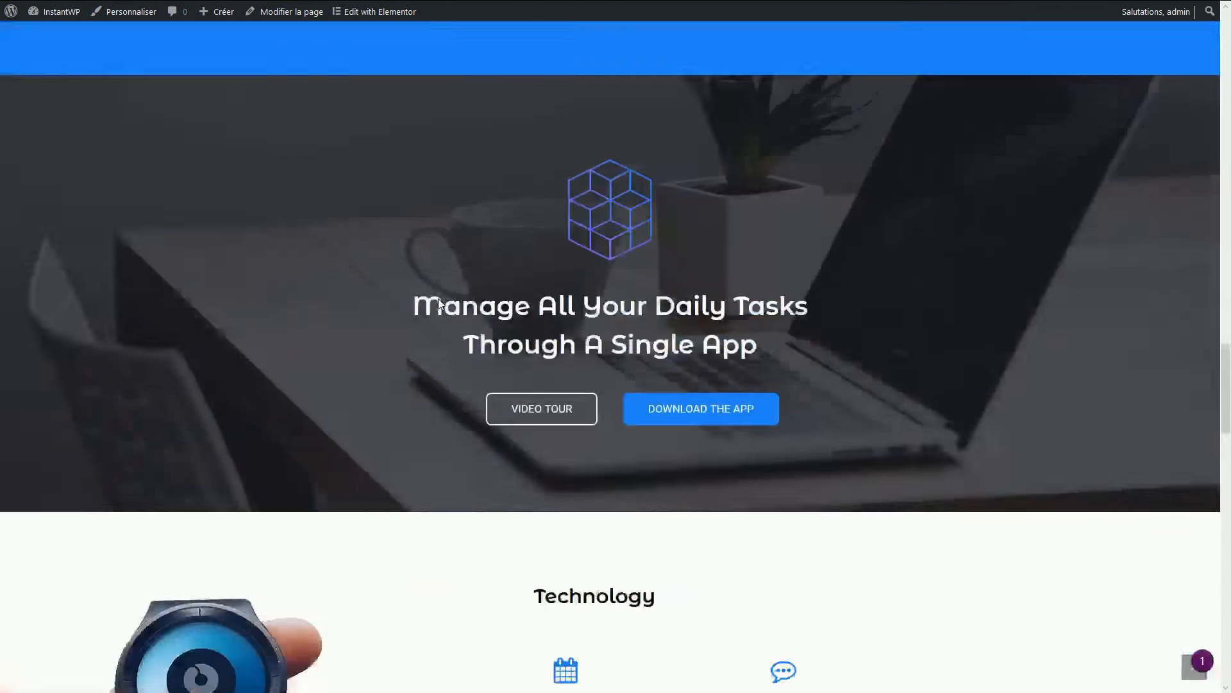
scroll(438, 302, "up", 20)
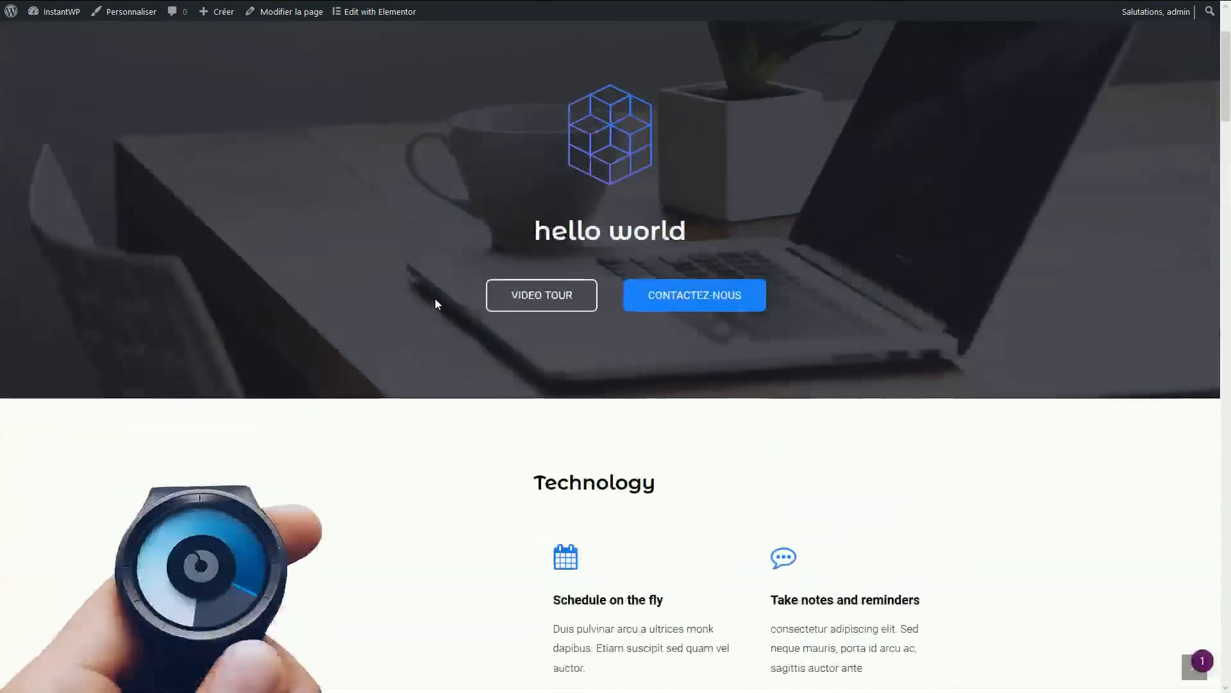
scroll(435, 299, "up", 2)
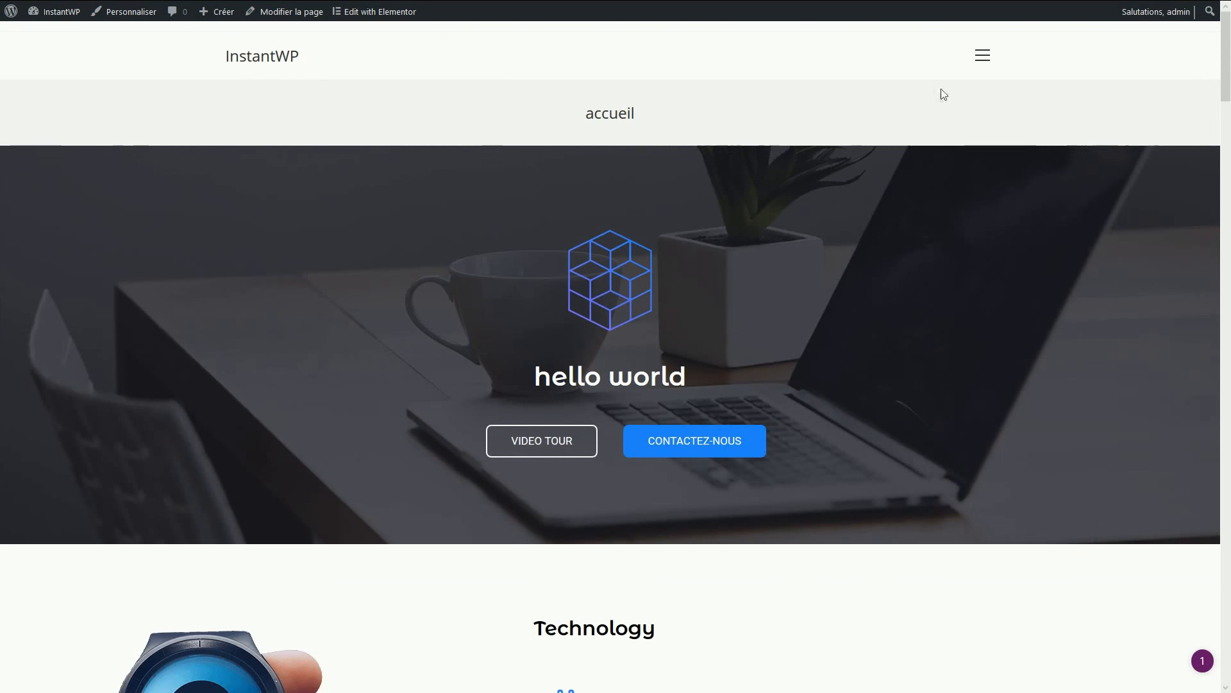
left_click(982, 58)
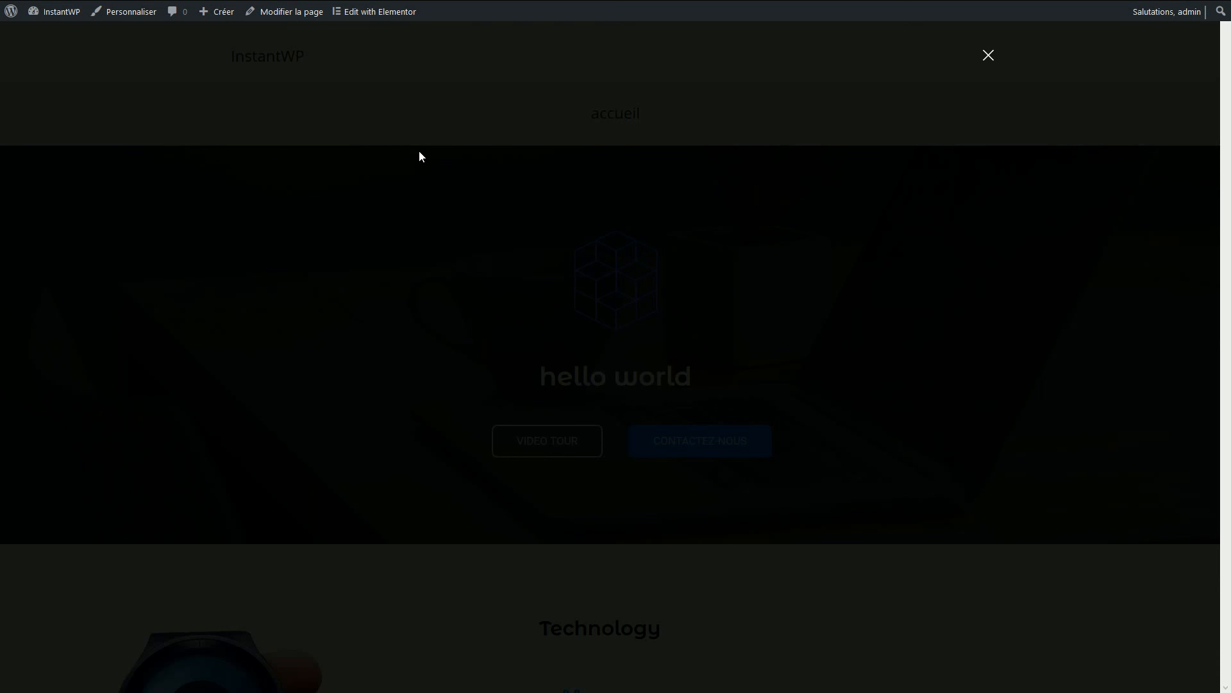
left_click(989, 59)
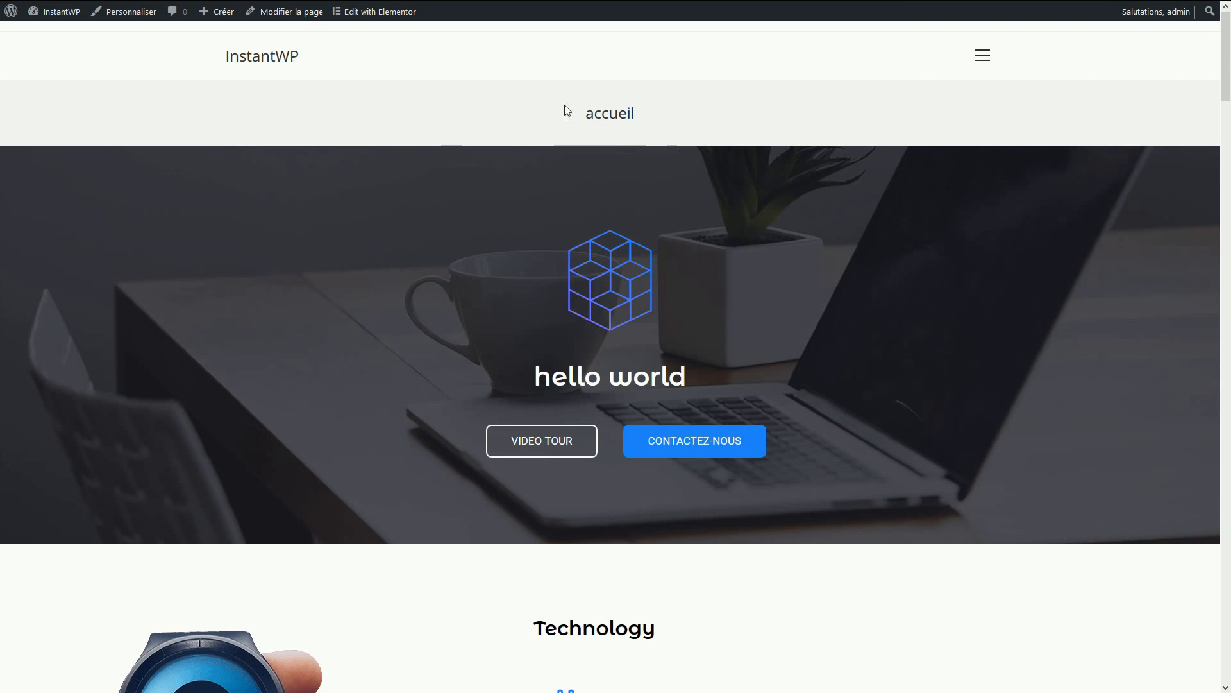
Go back to the WordPress administration and create a new navigation menu named "menu".
key("F11")
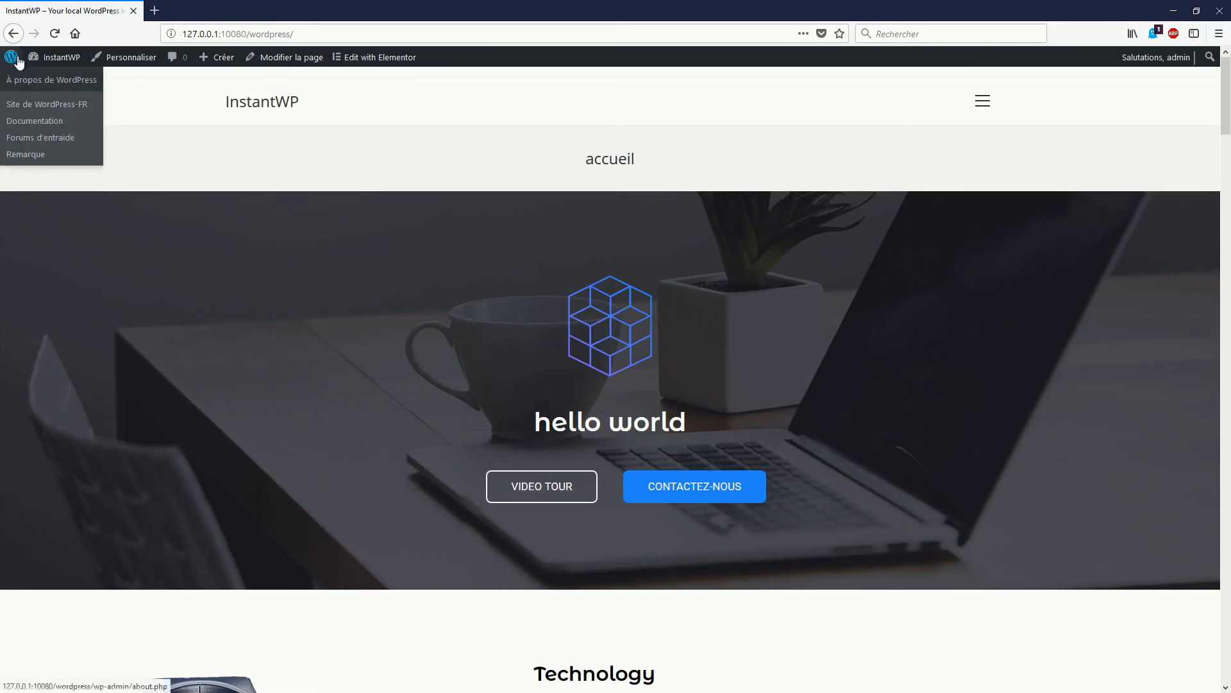
left_click(8, 61)
key("F11")
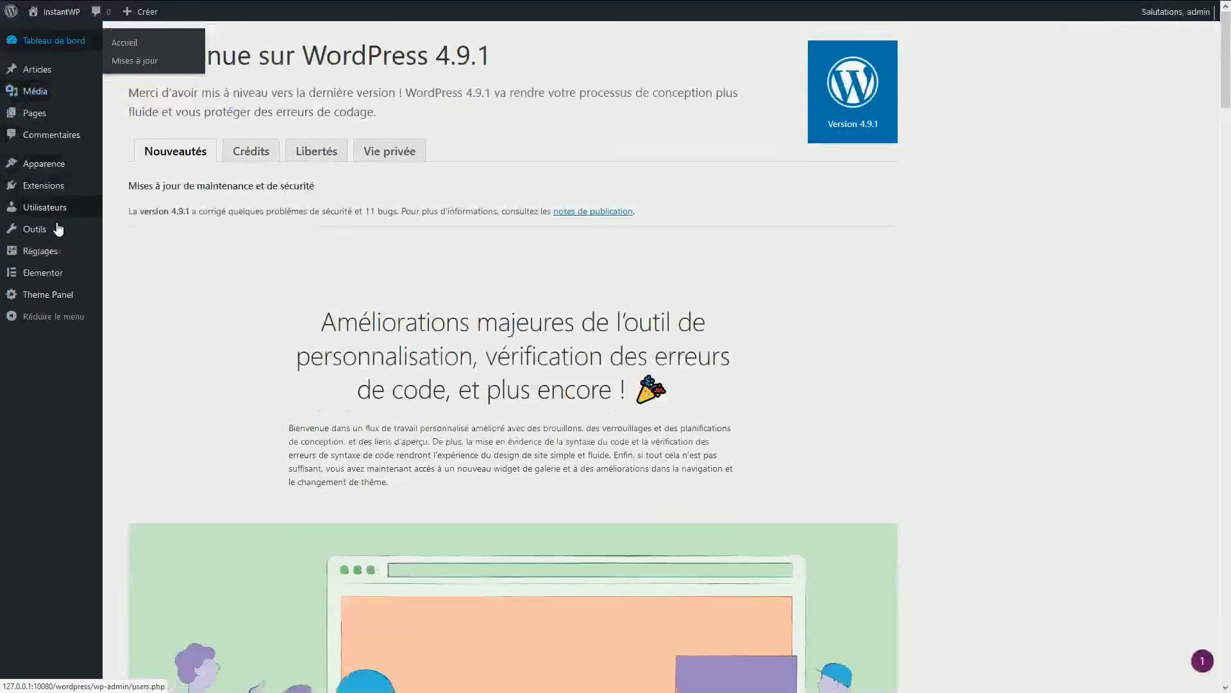
mouse_move(63, 243)
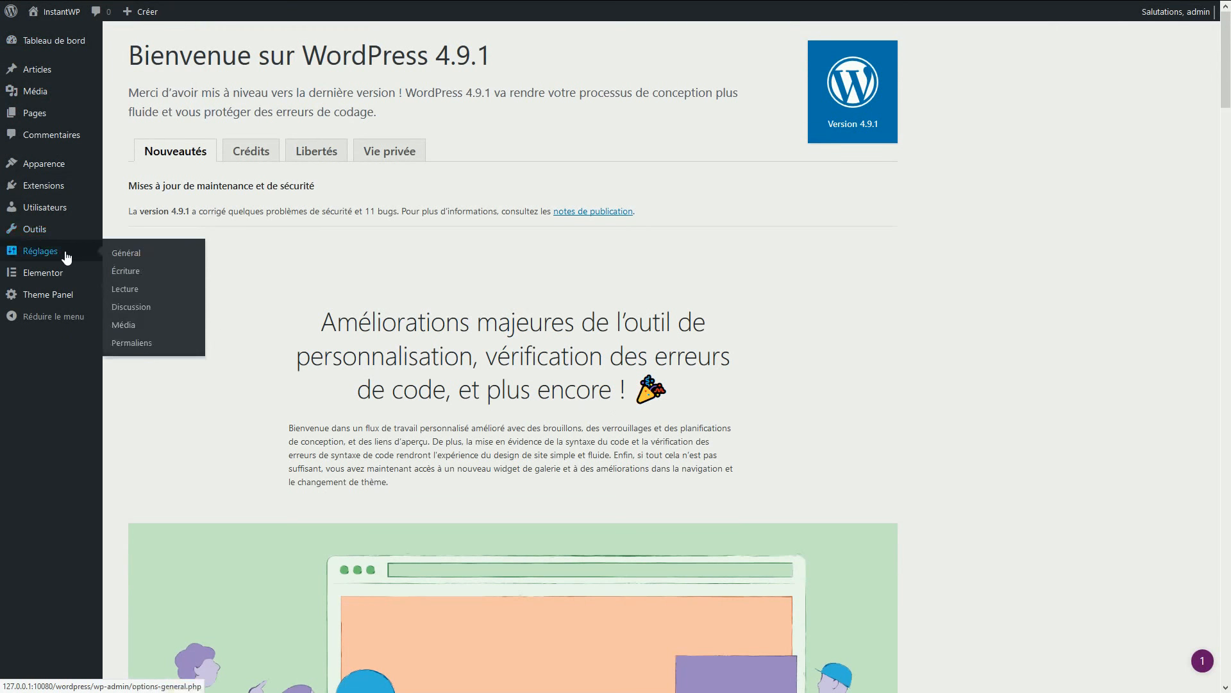
mouse_move(62, 184)
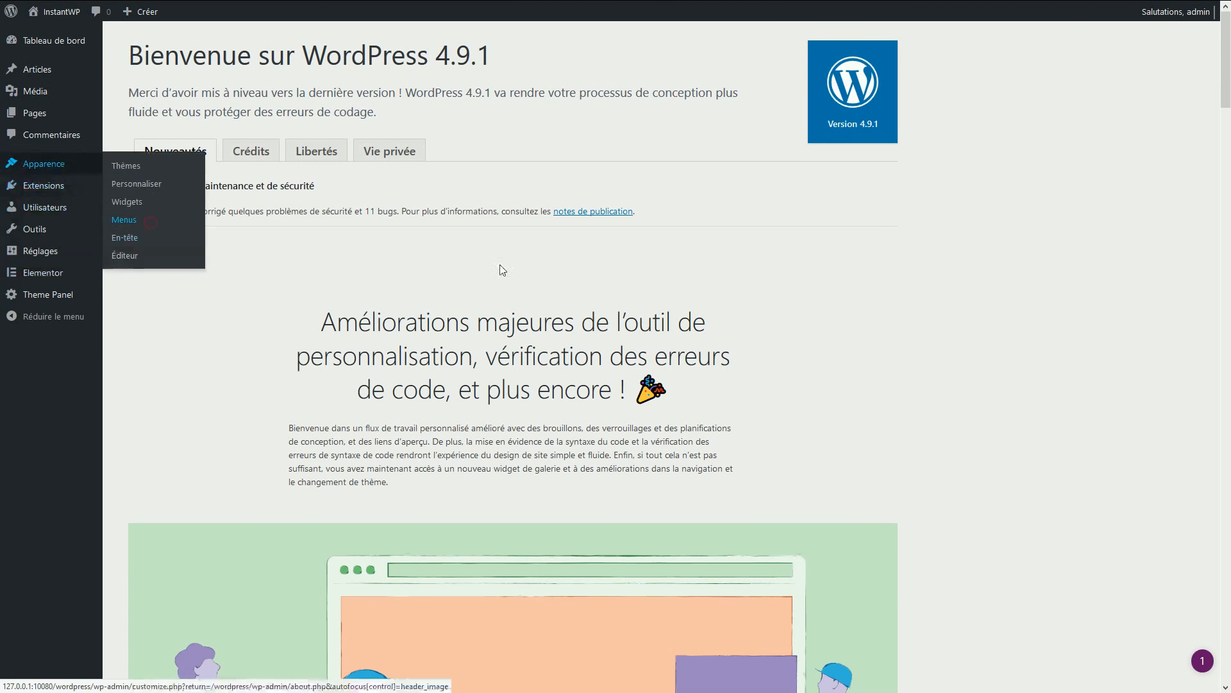
left_click(151, 224)
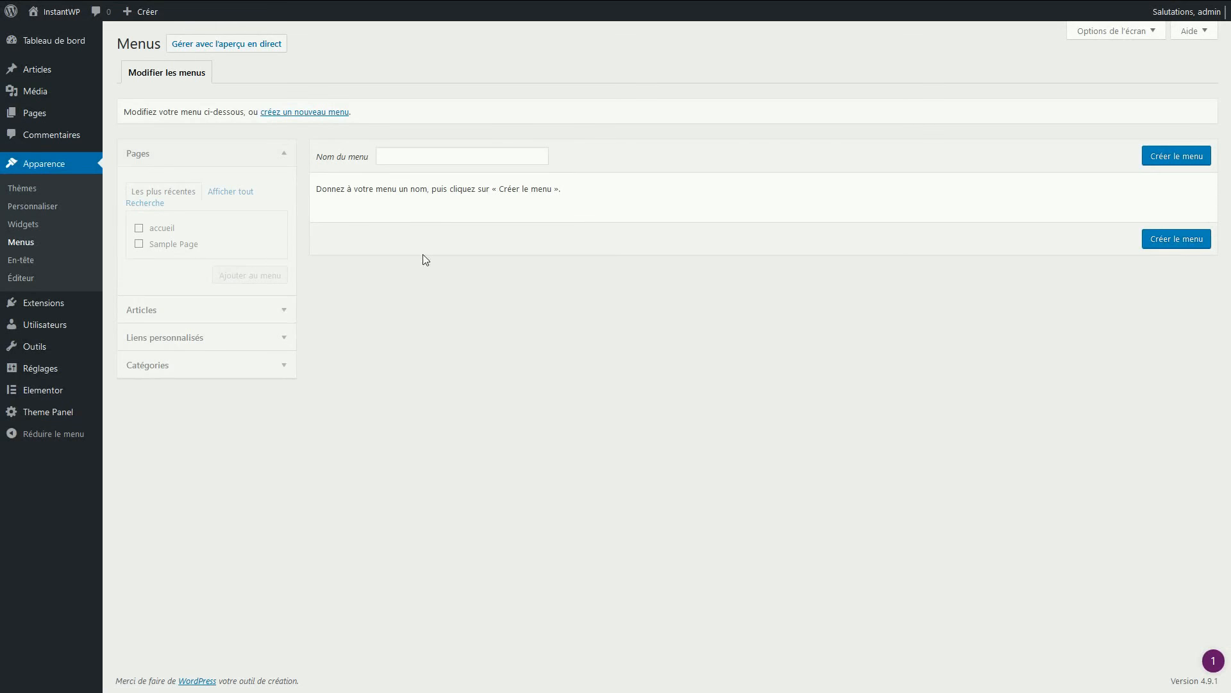
left_click(405, 153)
type("menu")
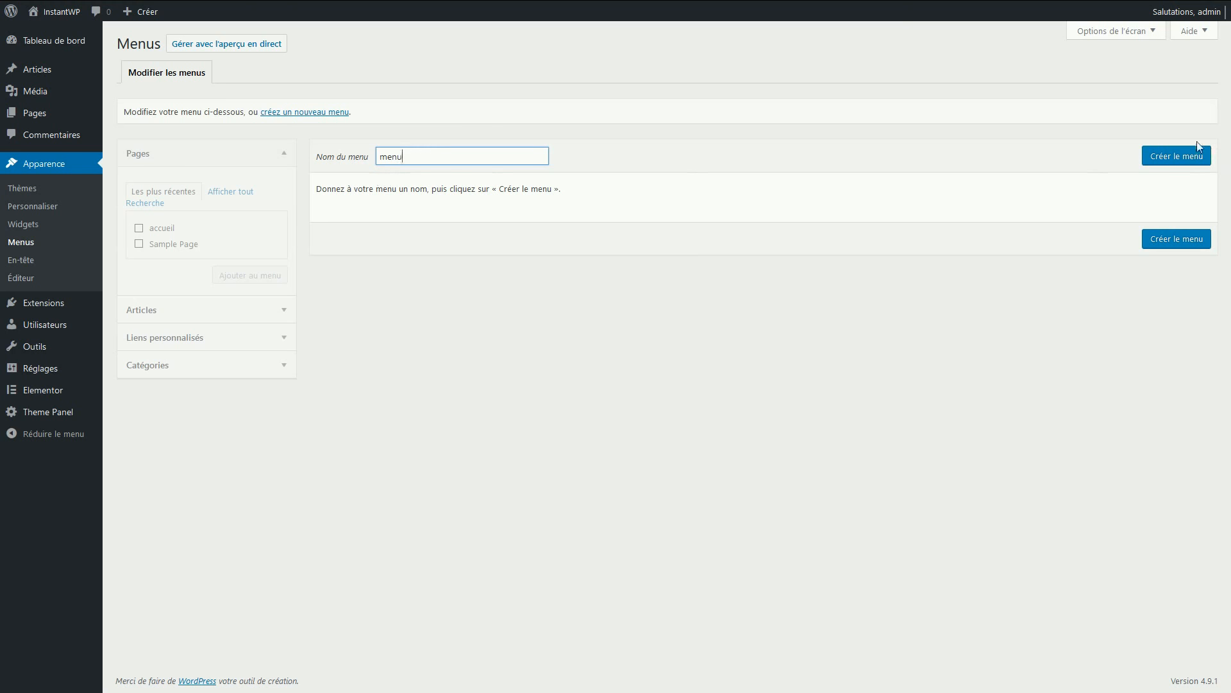
left_click(1165, 159)
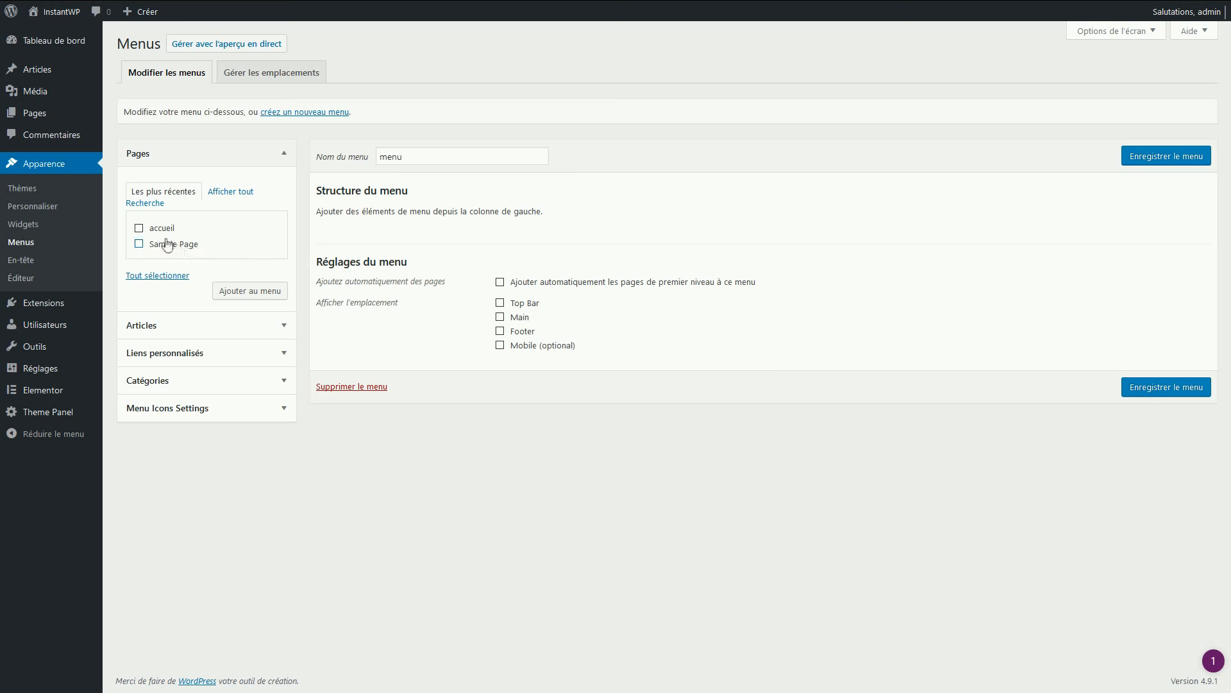
Add the "accueil" and "Sample Page" pages to the new menu.
left_click(139, 229)
left_click(138, 244)
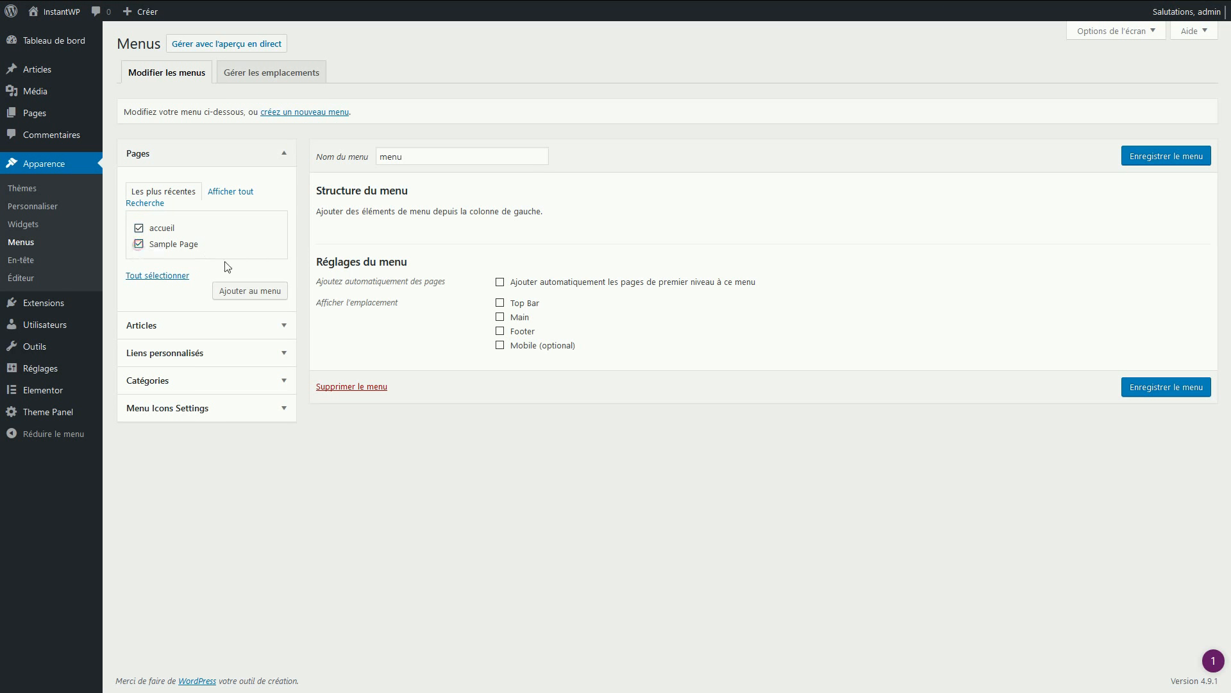
left_click(250, 292)
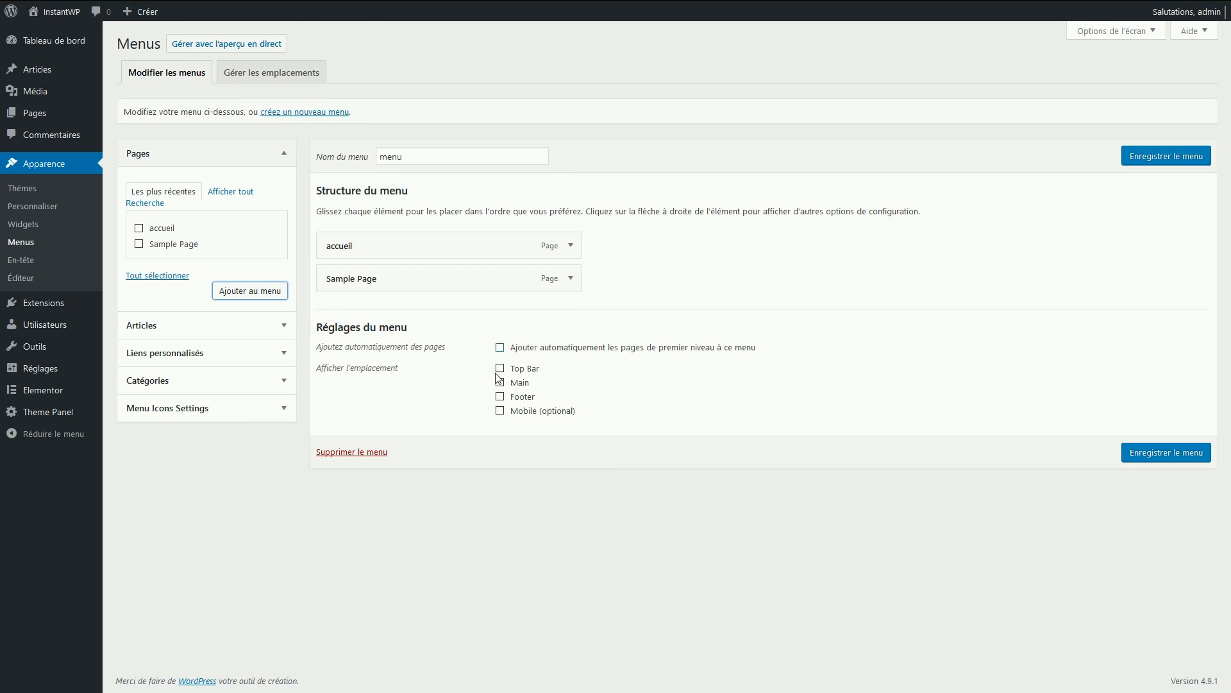
Enable automatic adding of top-level pages, assign the menu to the Main location, and save the menu.
left_click(500, 348)
left_click(500, 369)
left_click(500, 368)
left_click(500, 382)
left_click(1131, 455)
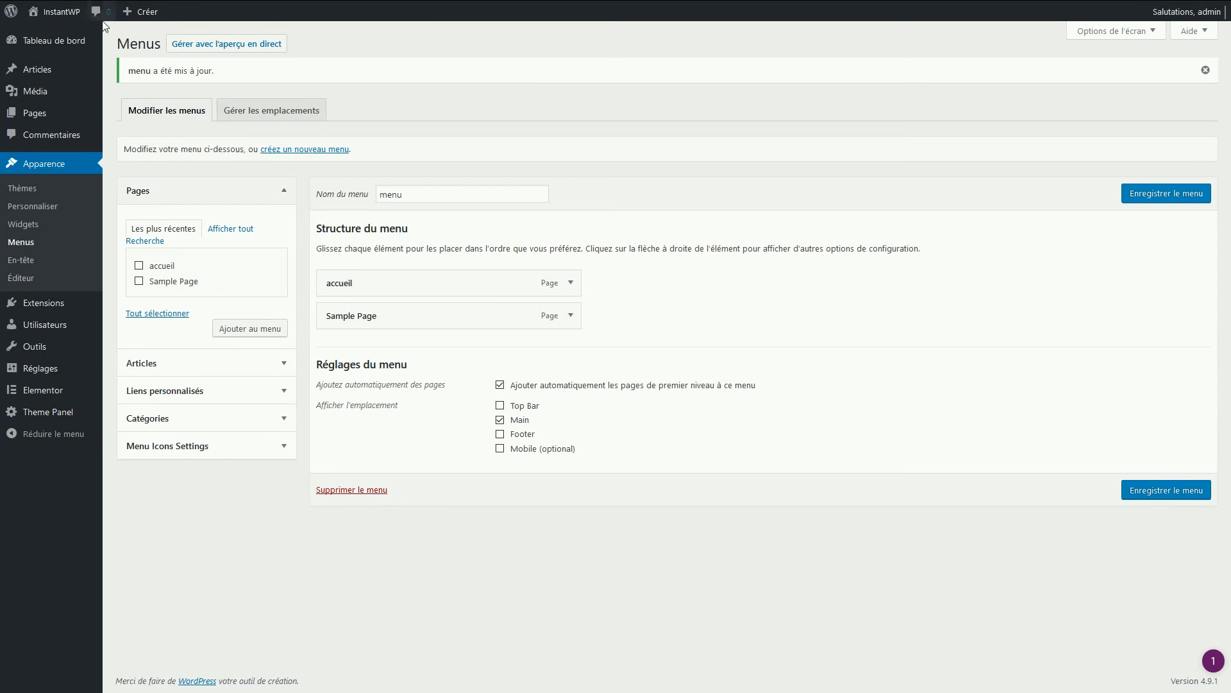
Open the live preview of the menus, check the pages listed in the header's navigation overlay, and close the preview.
left_click(239, 46)
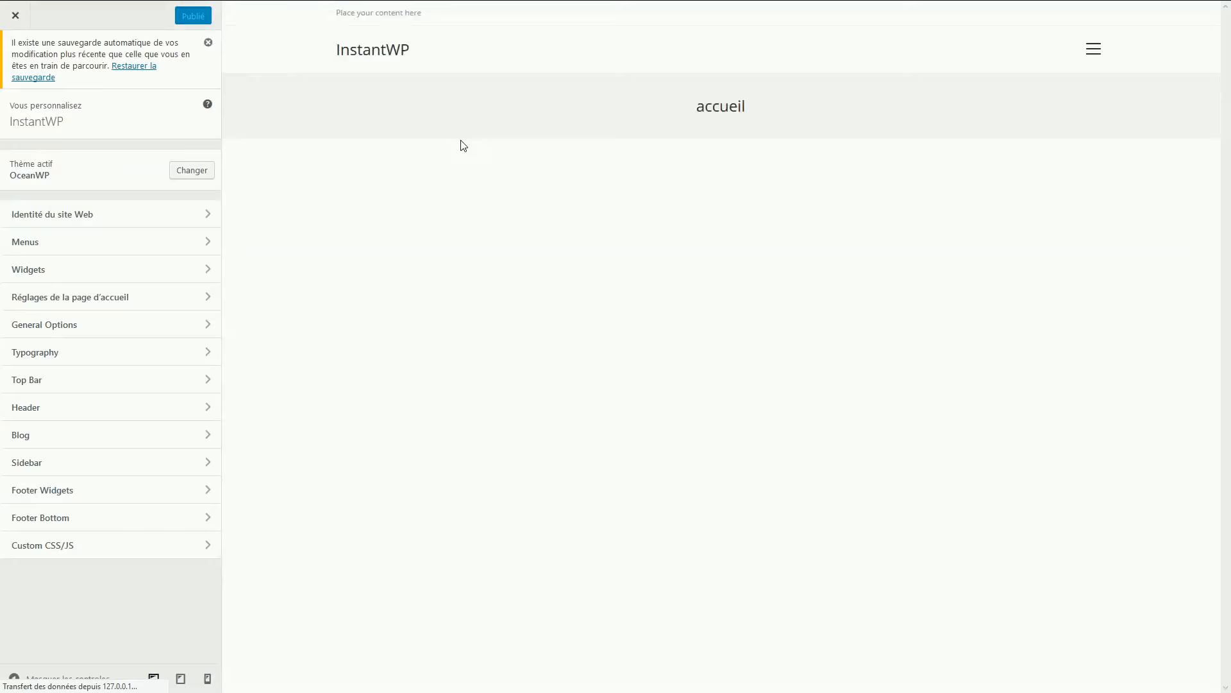
scroll(446, 157, "down", 4)
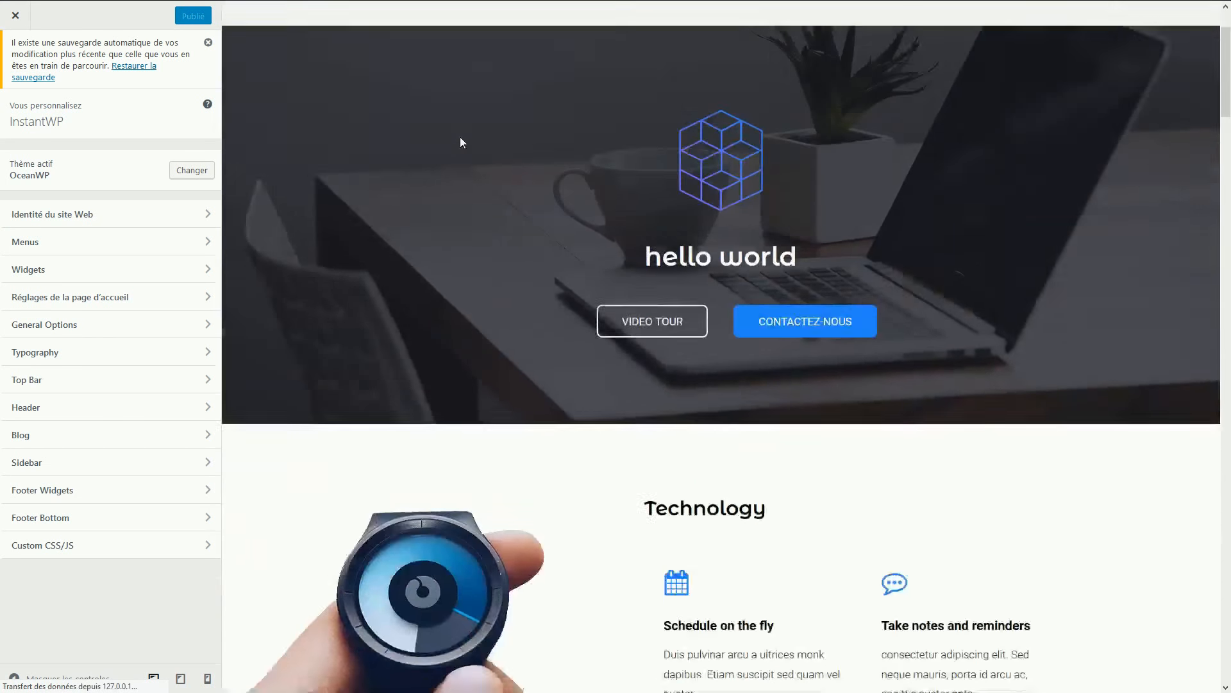
scroll(456, 143, "up", 4)
left_click(1094, 50)
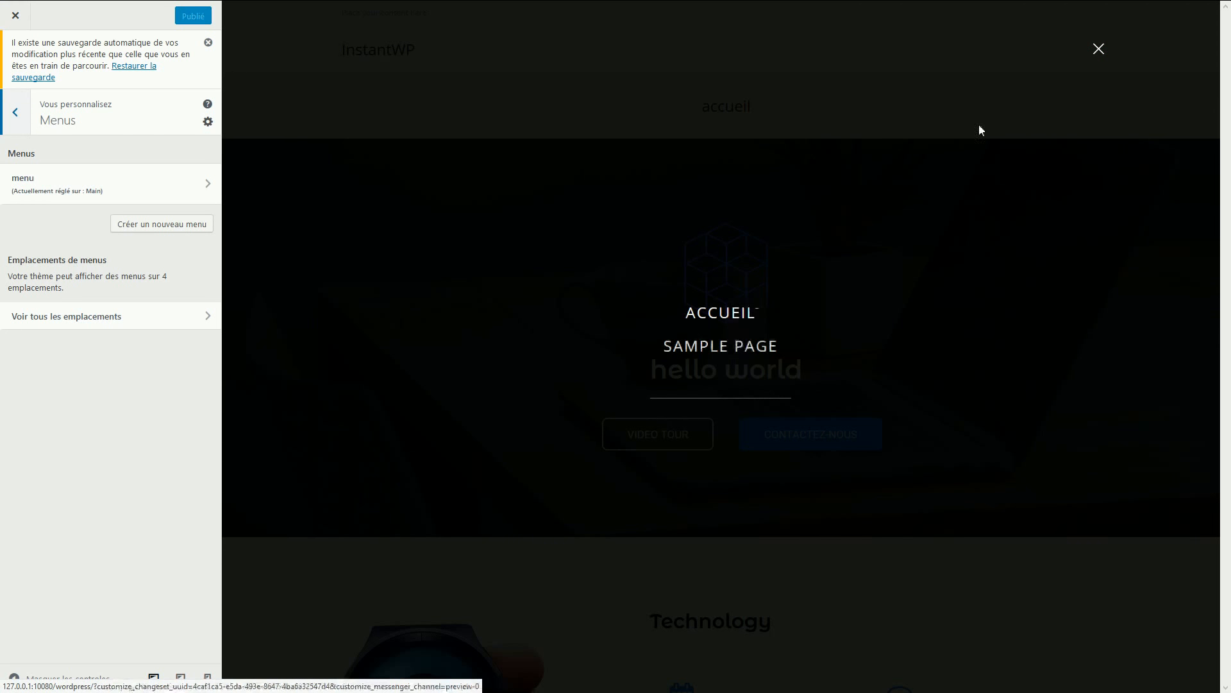
left_click(1099, 50)
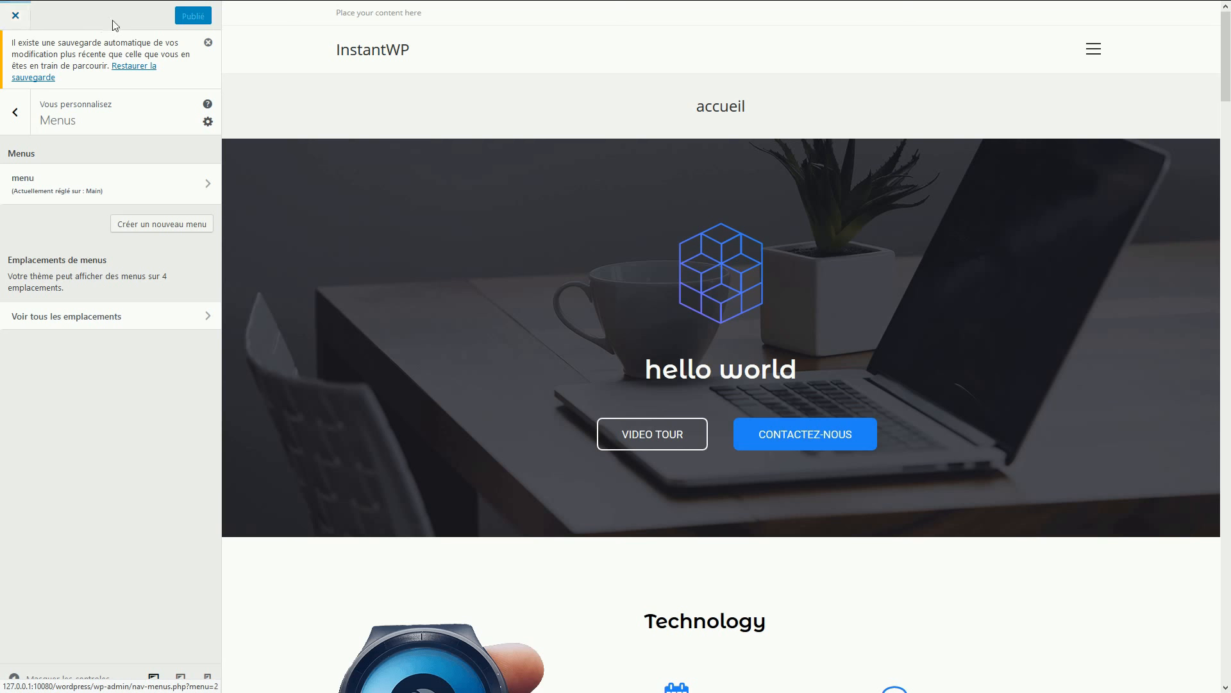
left_click(19, 21)
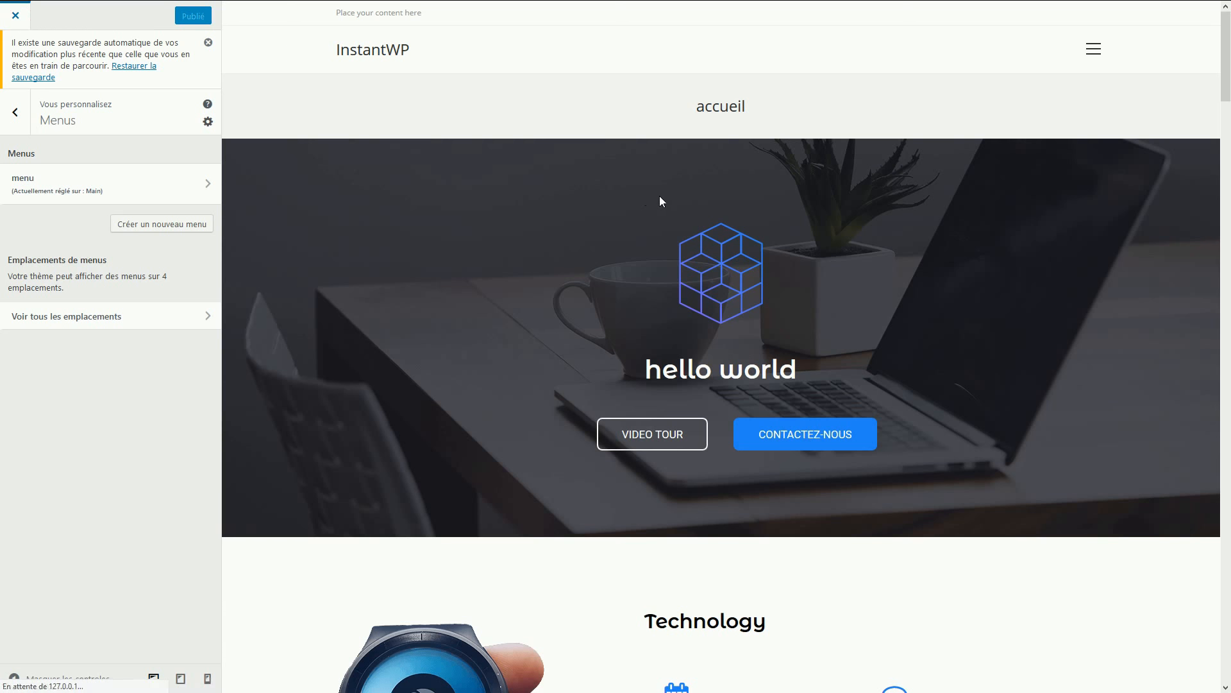
Visit the public site and review the homepage's header, hero banner and the start of the Technology section.
scroll(626, 190, "down", 3)
scroll(629, 175, "down", 20)
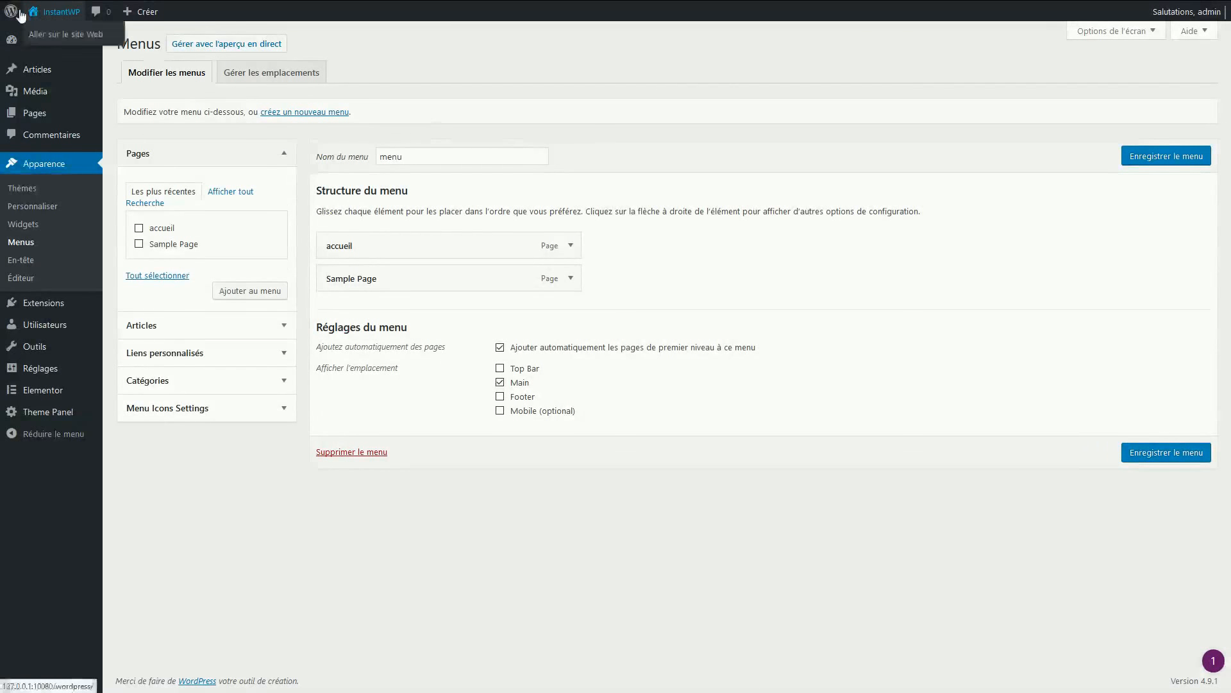
mouse_move(53, 22)
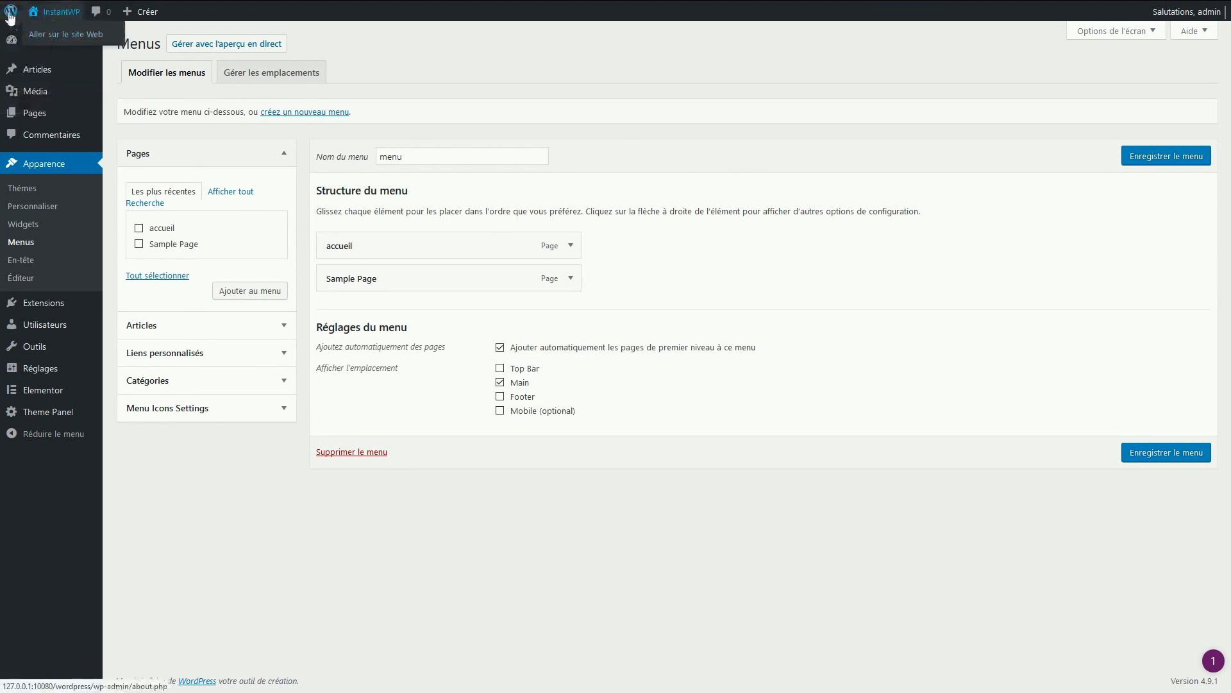
mouse_move(12, 14)
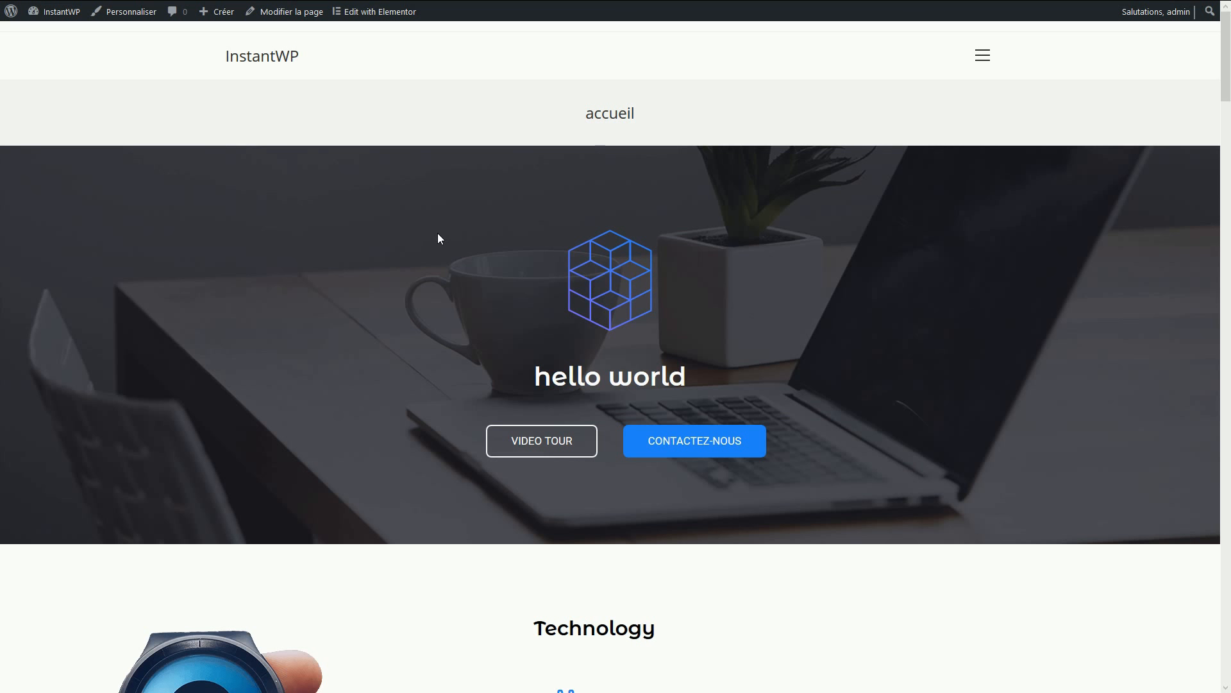
scroll(436, 235, "down", 3)
scroll(511, 224, "up", 2)
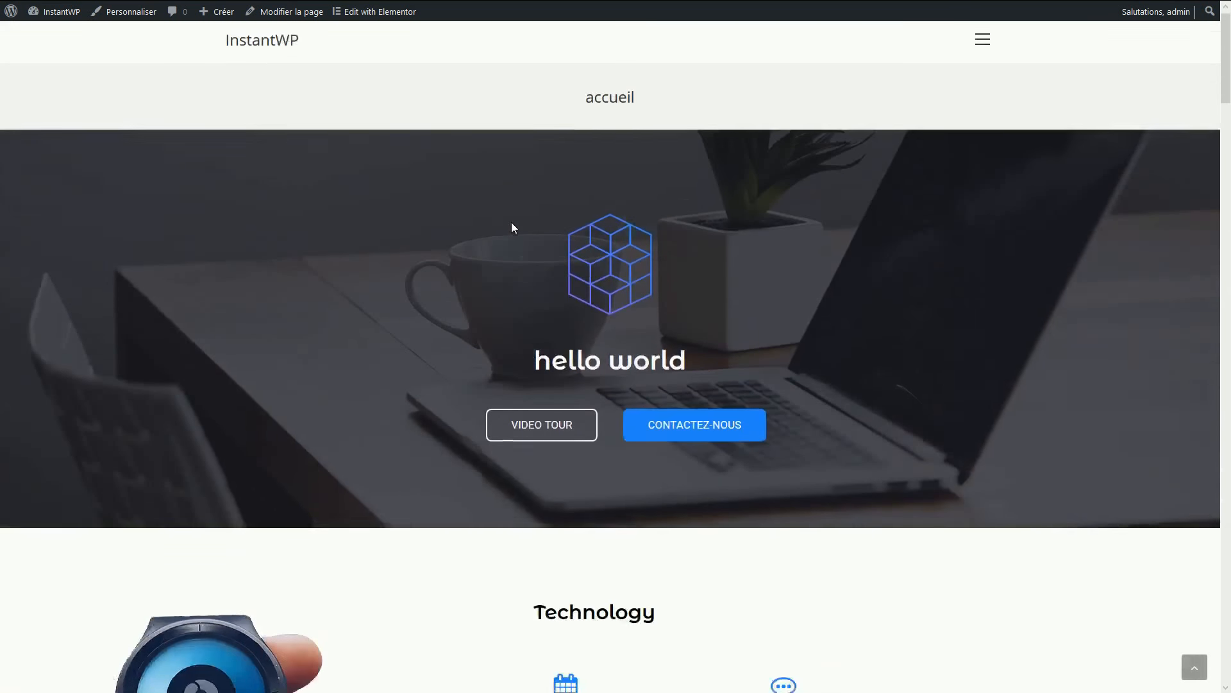